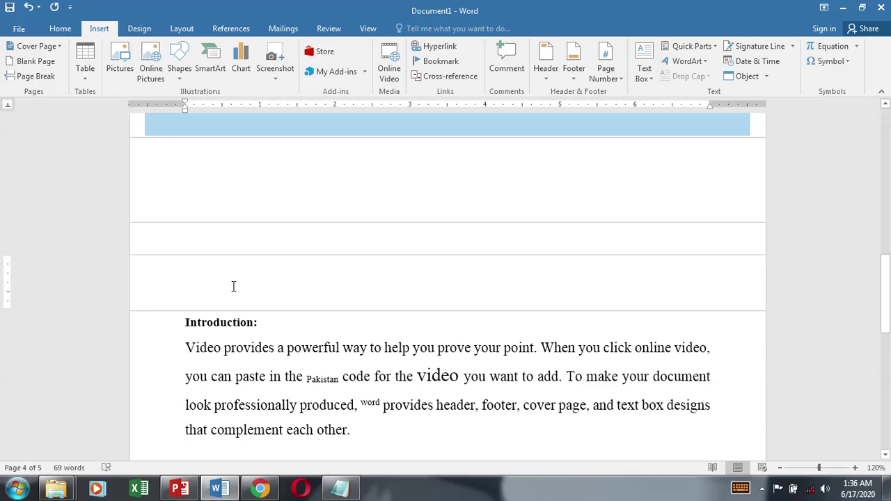
- Add the Print Preview and Print command to the Quick Access Toolbar
{"action": "key", "text": "Up"}
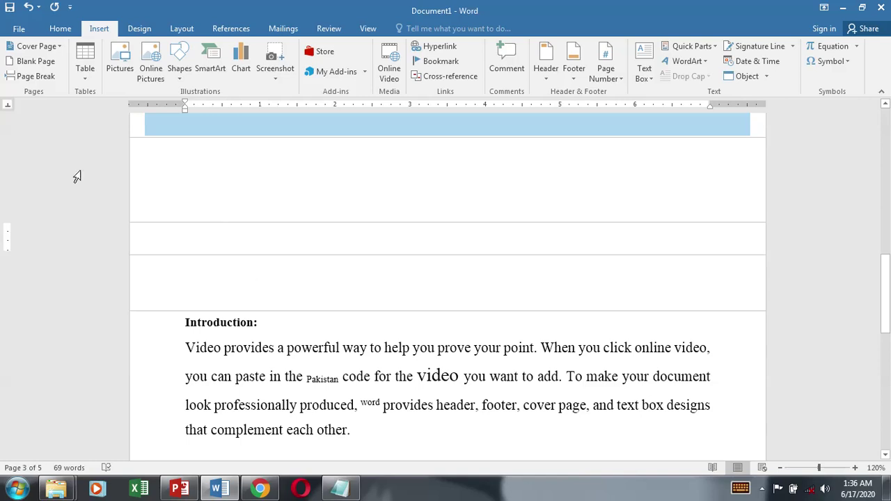
{"action": "left_click", "coordinate": [70, 7]}
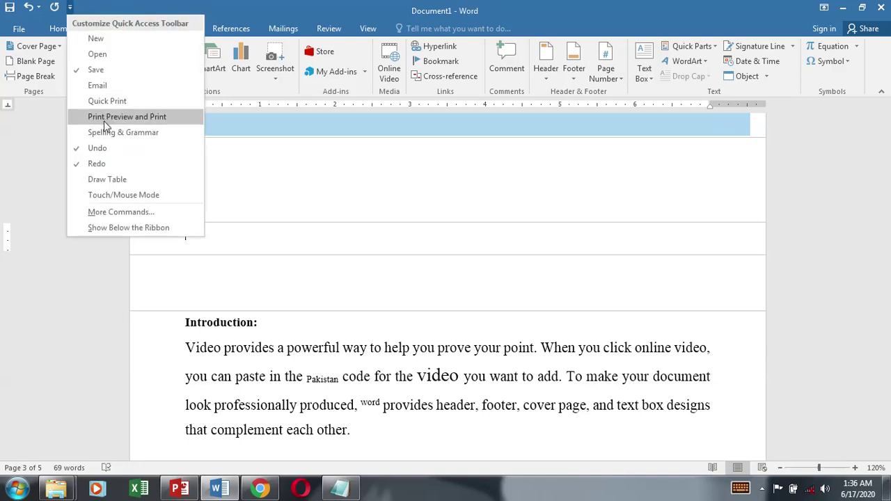
{"action": "left_click", "coordinate": [107, 117]}
- Page through the whole document in print preview, from the cover page to the last page, and return to editing
{"action": "left_click", "coordinate": [71, 7]}
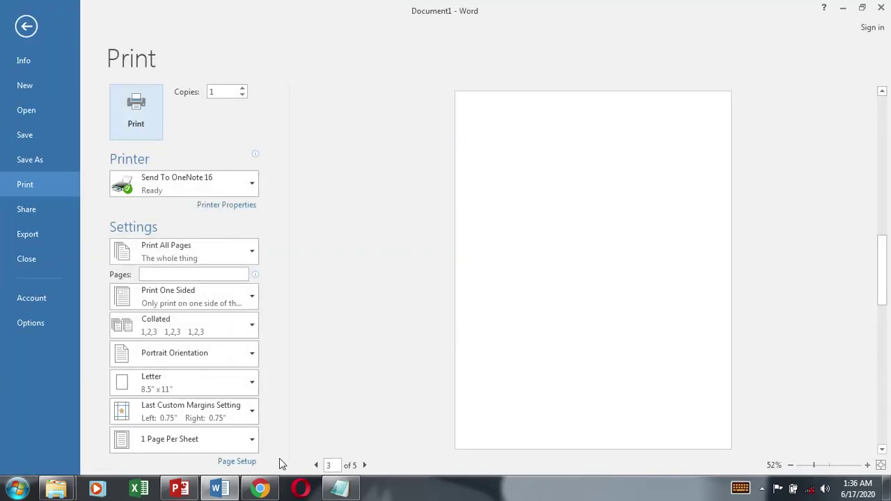
{"action": "left_click", "coordinate": [317, 465]}
{"action": "left_click", "coordinate": [317, 466]}
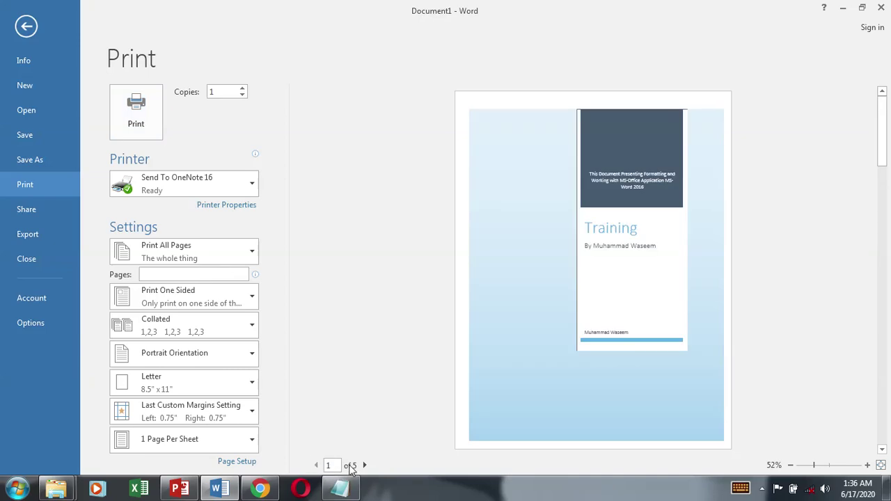
{"action": "left_click", "coordinate": [365, 465]}
{"action": "left_click", "coordinate": [364, 465]}
{"action": "left_click", "coordinate": [364, 465]}
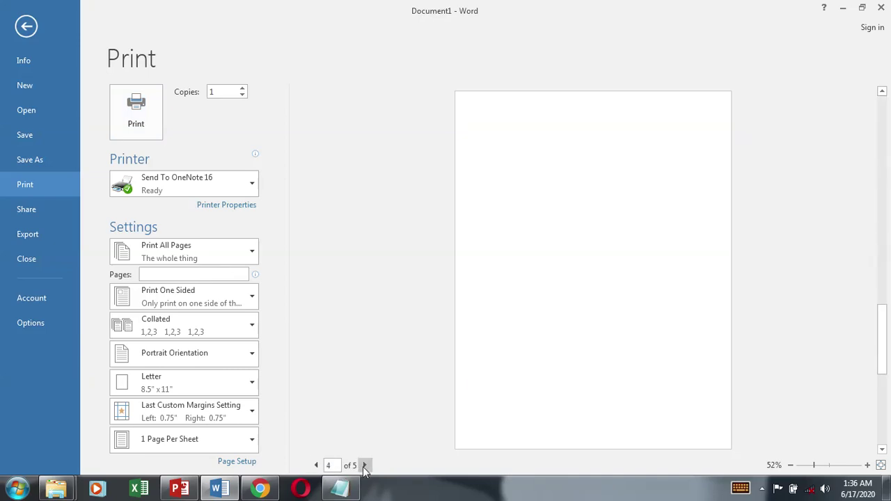
{"action": "left_click", "coordinate": [364, 465]}
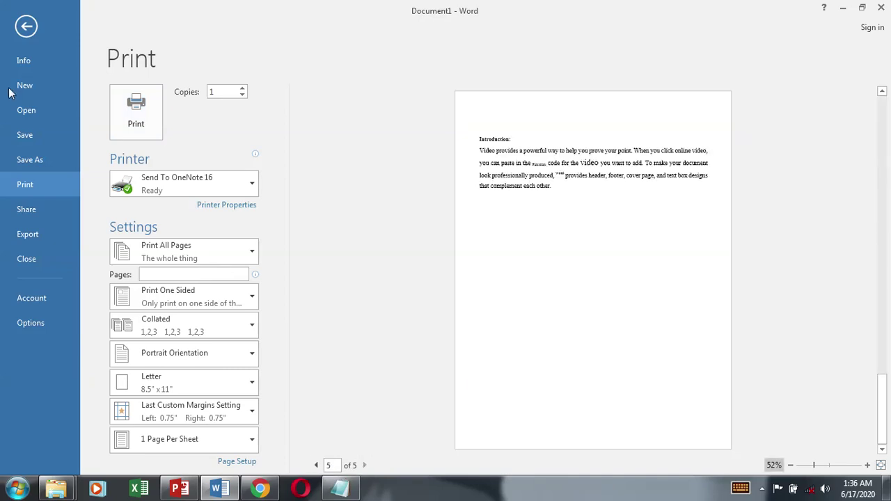
{"action": "left_click", "coordinate": [26, 27]}
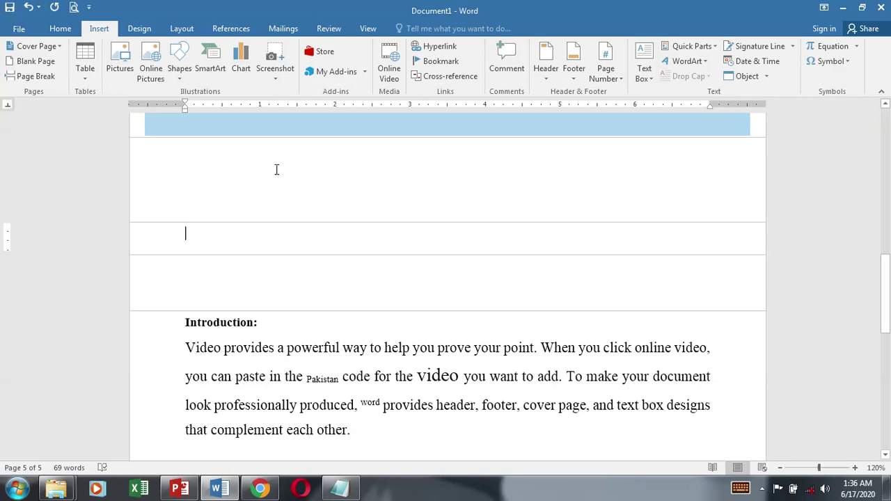
- Insert a page break on the blank fourth page, just before the Introduction page
{"action": "left_click", "coordinate": [277, 169]}
{"action": "left_click", "coordinate": [272, 272]}
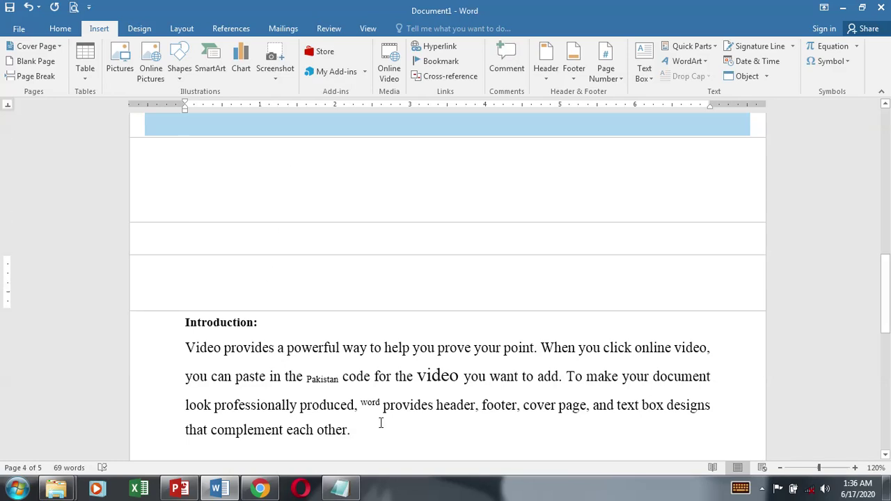
{"action": "left_click", "coordinate": [31, 78]}
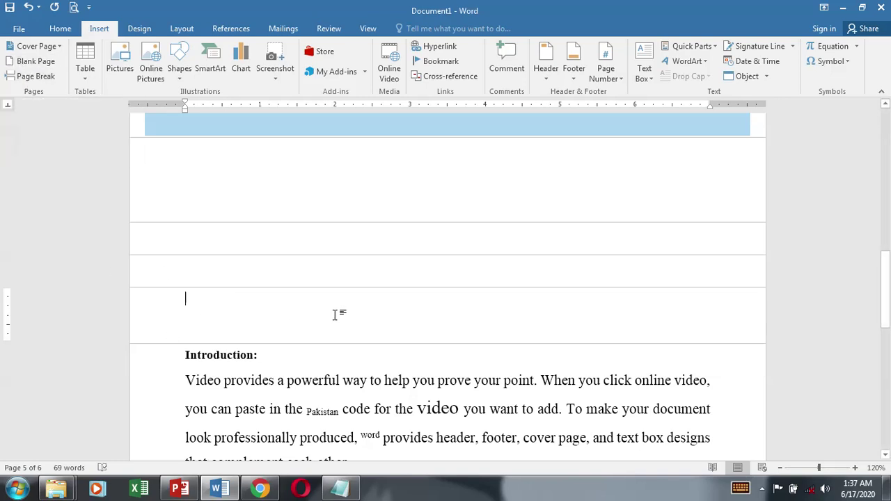
- Delete the blank pages between the cover page and the Introduction section
{"action": "key", "text": "BackSpace"}
{"action": "key", "text": "BackSpace"}
{"action": "key", "text": "BackSpace"}
{"action": "key", "text": "BackSpace"}
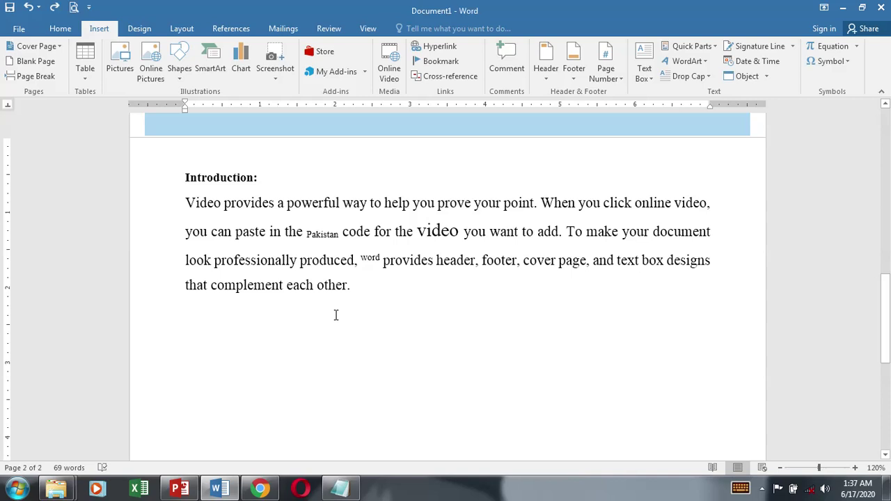
- Undo the recent edits back to before the cover page and the page breaks were inserted
{"action": "key", "text": "ctrl+z"}
{"action": "key", "text": "ctrl+z"}
{"action": "key", "text": "ctrl+z"}
{"action": "key", "text": "ctrl+z"}
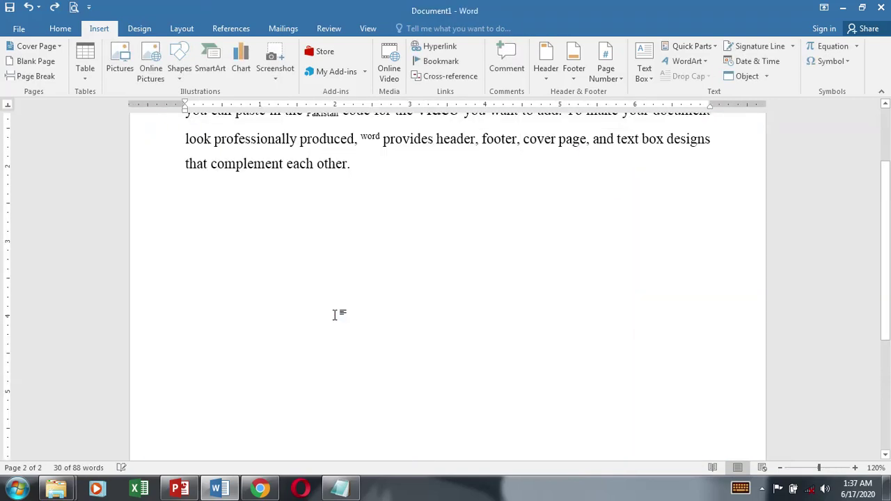
{"action": "key", "text": "ctrl+z"}
{"action": "scroll", "coordinate": [334, 312], "scroll_direction": "up", "scroll_amount": 2}
{"action": "triple_click", "coordinate": [241, 219]}
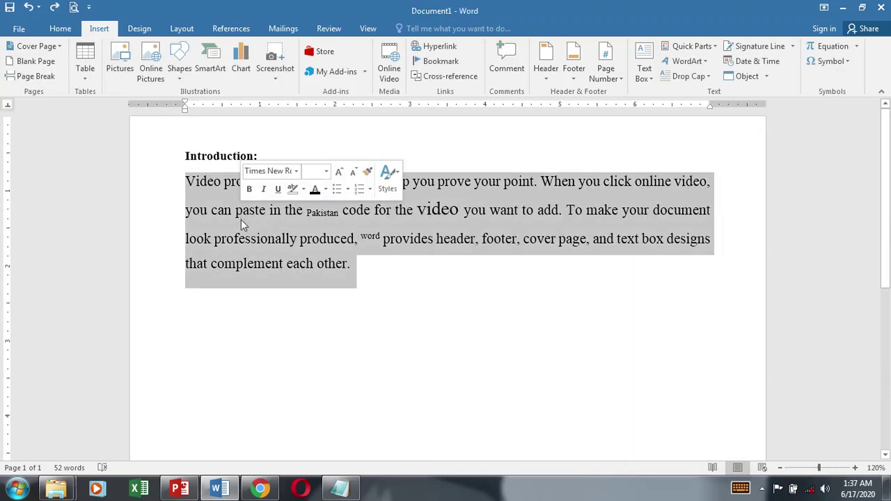
- Insert a table with four columns and three rows using the size grid, on the empty line below the Introduction paragraph
{"action": "left_click", "coordinate": [238, 365]}
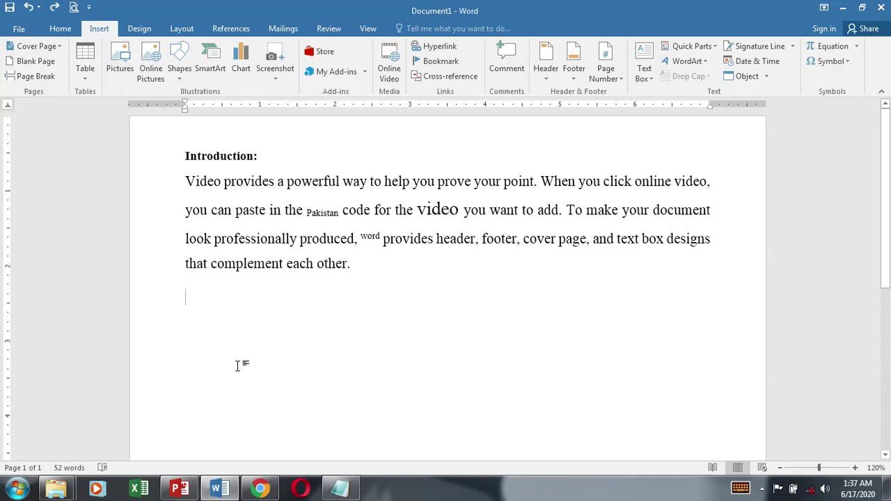
{"action": "left_click", "coordinate": [84, 69]}
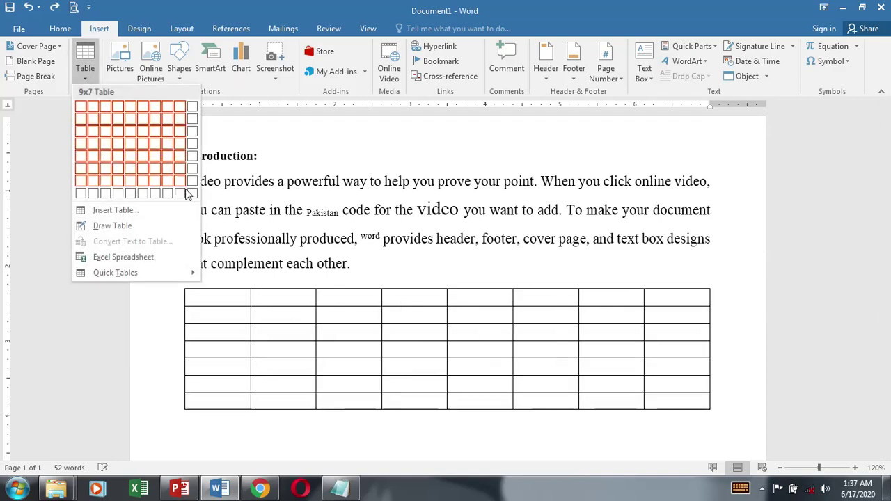
{"action": "left_click", "coordinate": [119, 133]}
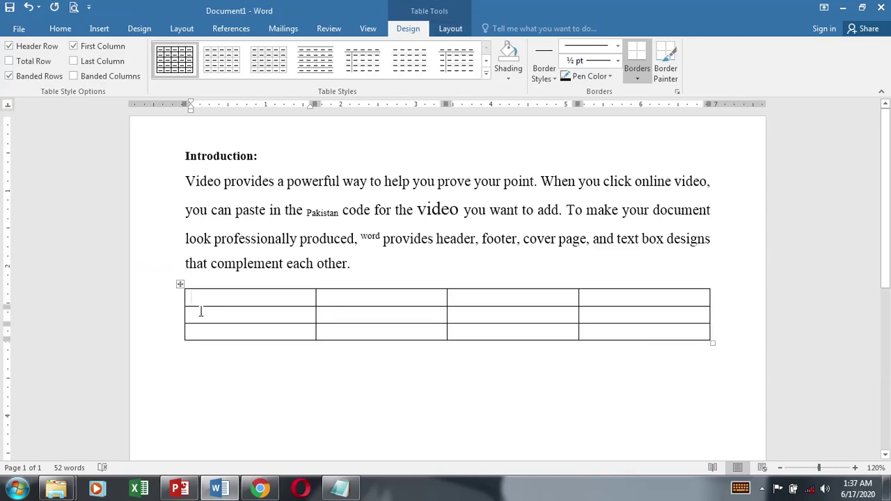
- Select the whole four-column table and remove it from the document
{"action": "left_click", "coordinate": [179, 284]}
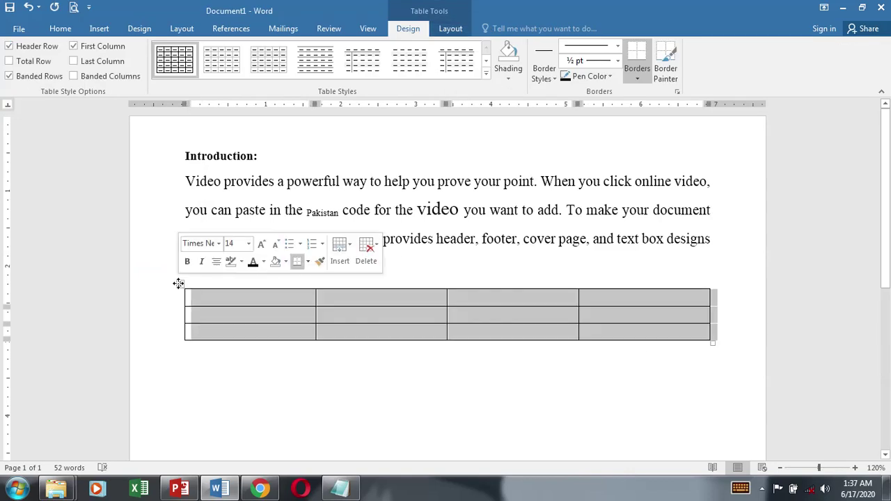
{"action": "right_click", "coordinate": [179, 286]}
{"action": "left_click", "coordinate": [208, 63]}
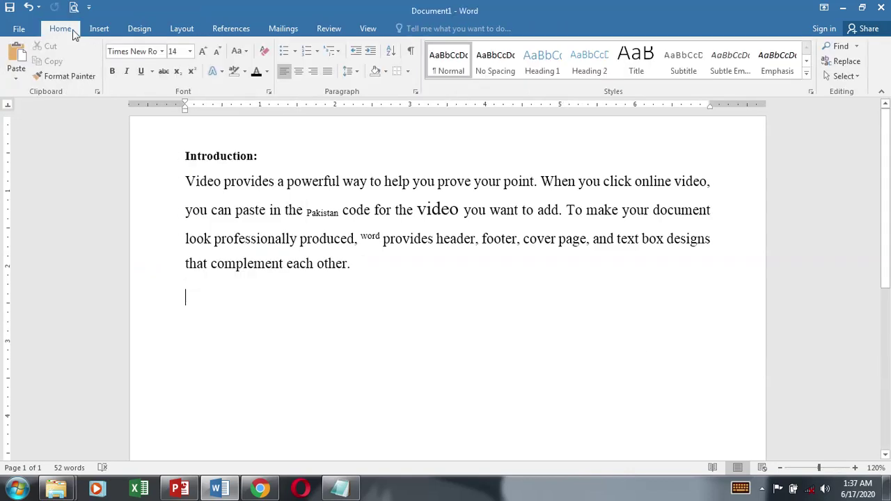
- Insert a table with 3 columns and 2 rows and automatic fixed column width through the Insert Table dialog, and remove it again
{"action": "left_click", "coordinate": [98, 29]}
{"action": "left_click", "coordinate": [85, 63]}
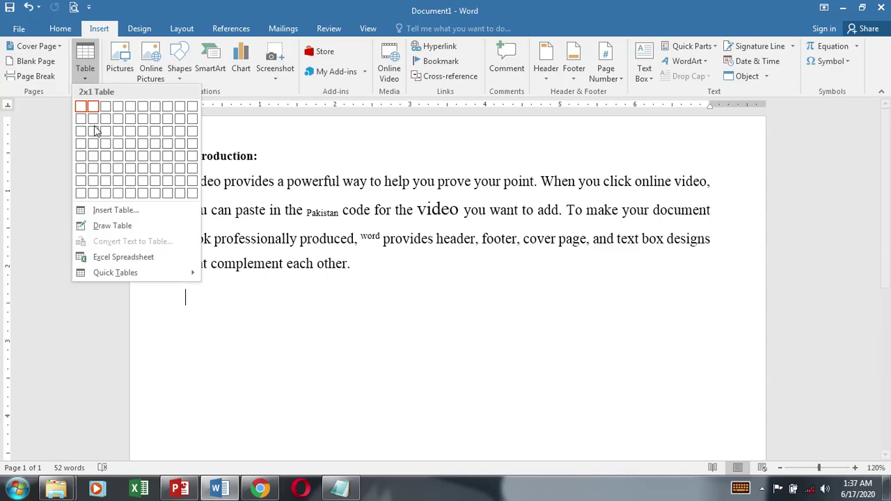
{"action": "left_click", "coordinate": [111, 209]}
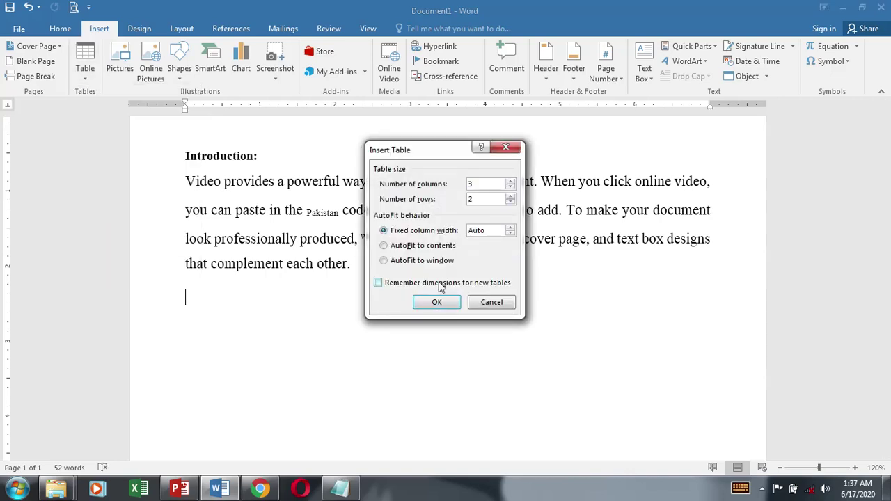
{"action": "left_click", "coordinate": [436, 302]}
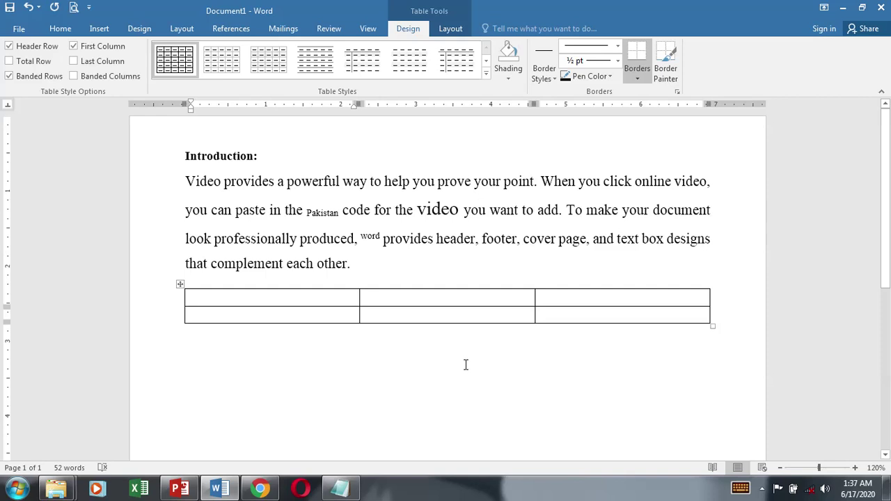
{"action": "right_click", "coordinate": [179, 284]}
{"action": "left_click", "coordinate": [217, 66]}
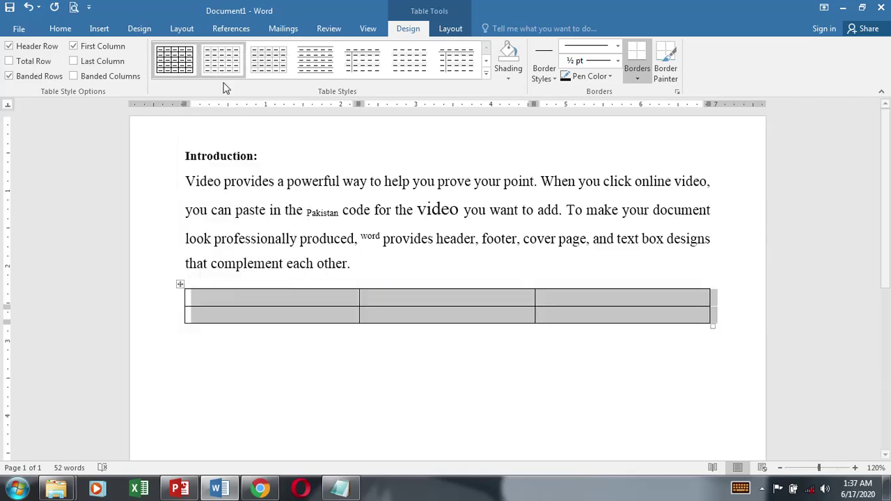
- Draw a table outline about 5.84 inches wide and 1.22 inches high below the Introduction paragraph with Draw Table
{"action": "left_click", "coordinate": [95, 32]}
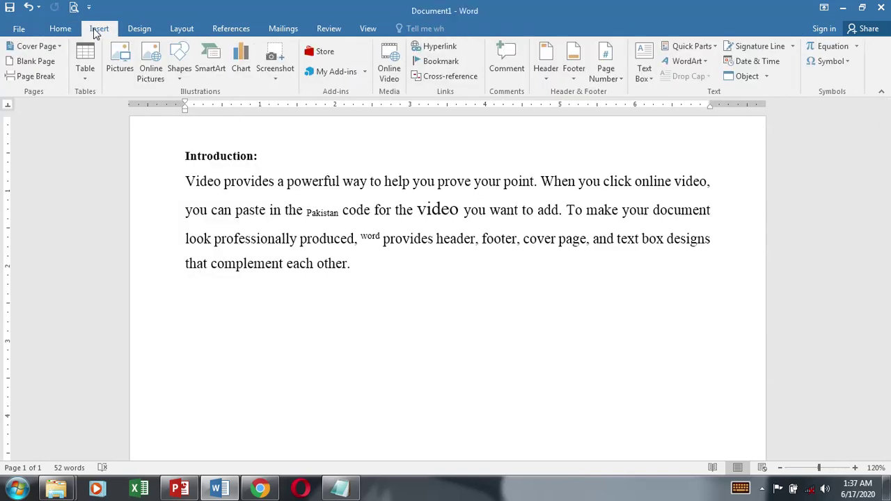
{"action": "left_click", "coordinate": [83, 78]}
{"action": "left_click", "coordinate": [105, 225]}
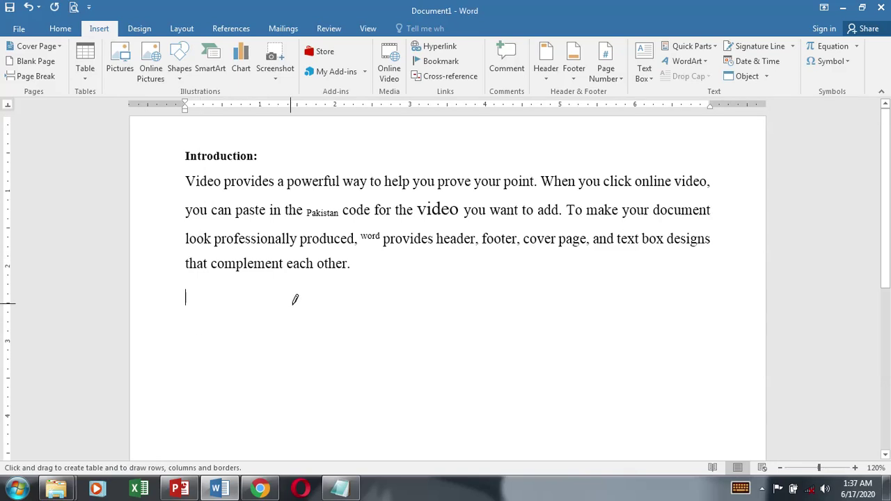
{"action": "mouse_move", "coordinate": [207, 304]}
{"action": "left_mouse_down"}
{"action": "mouse_move", "coordinate": [420, 358]}
{"action": "mouse_move", "coordinate": [648, 397]}
{"action": "left_mouse_up"}
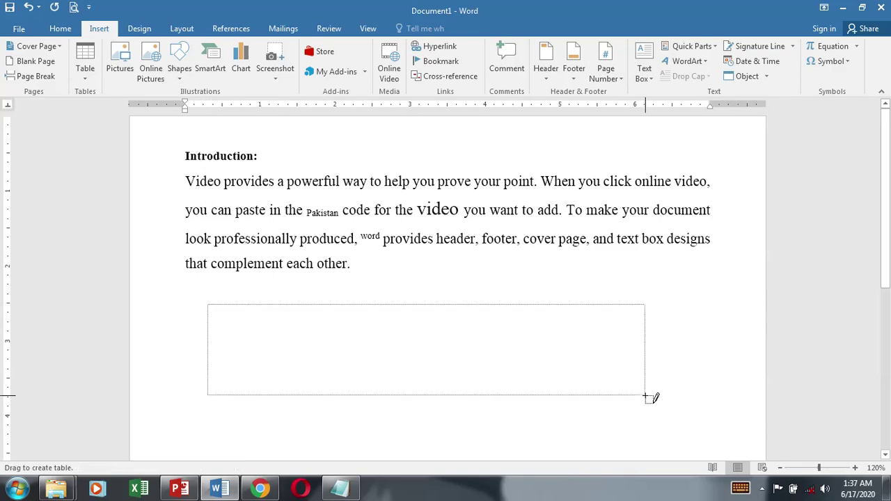
- Draw a vertical divider near the table's middle, and split the left part into six uneven cells and the right part into four
{"action": "left_click_drag", "start_coordinate": [403, 289], "coordinate": [414, 364]}
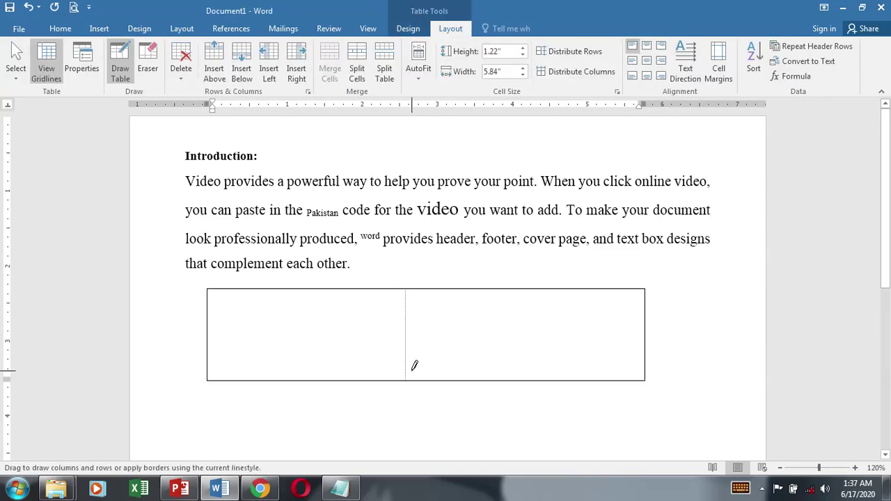
{"action": "left_click_drag", "start_coordinate": [208, 327], "coordinate": [383, 327]}
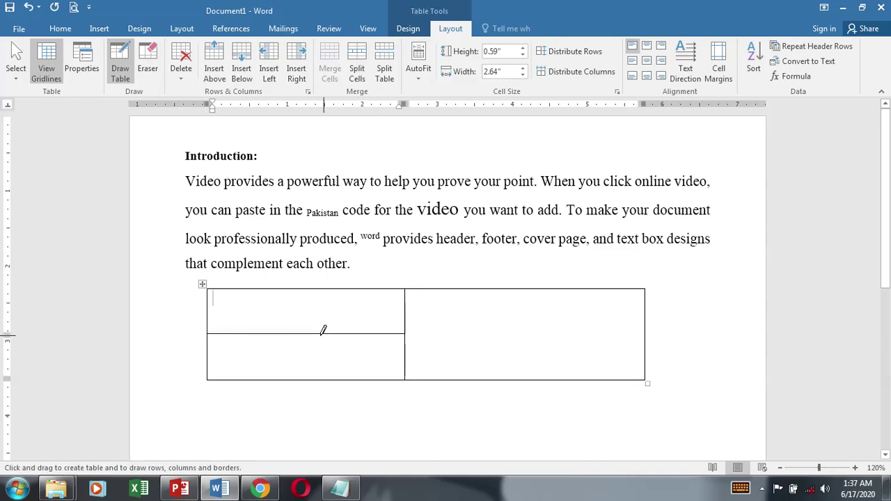
{"action": "mouse_move", "coordinate": [306, 350]}
{"action": "left_mouse_down"}
{"action": "mouse_move", "coordinate": [304, 369]}
{"action": "mouse_move", "coordinate": [393, 360]}
{"action": "mouse_move", "coordinate": [356, 371]}
{"action": "mouse_move", "coordinate": [354, 387]}
{"action": "left_mouse_up"}
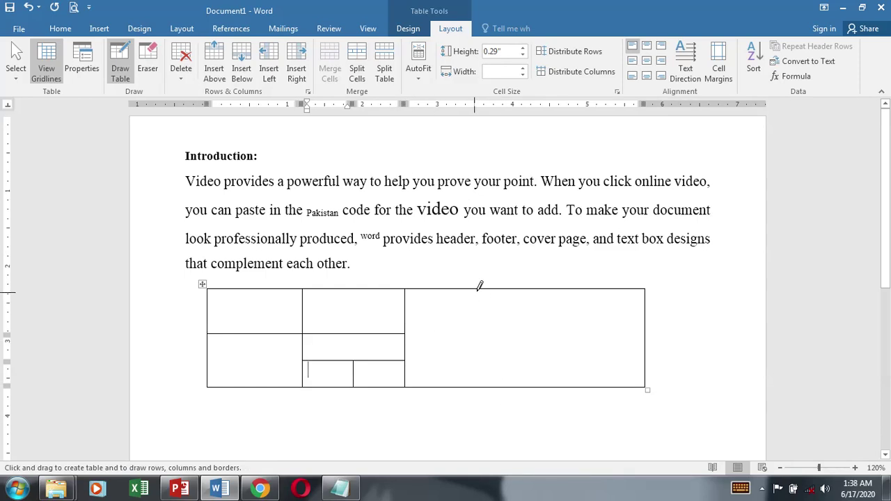
{"action": "left_click_drag", "start_coordinate": [479, 287], "coordinate": [482, 373]}
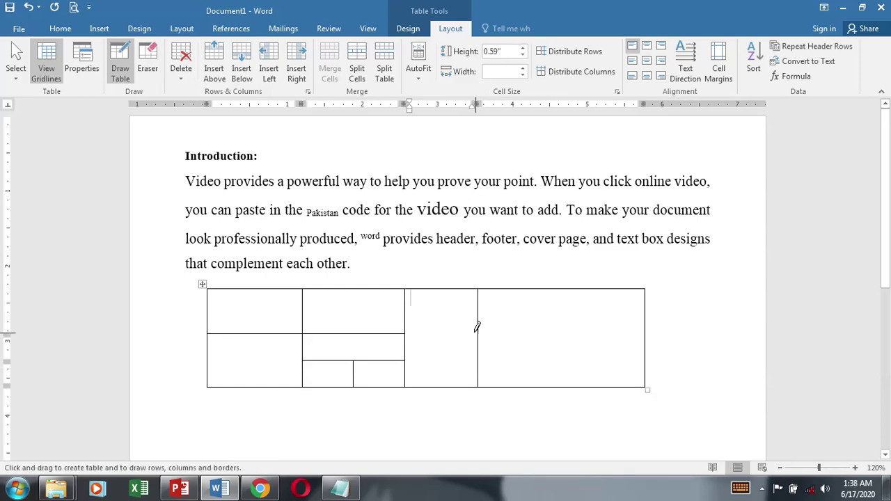
{"action": "mouse_move", "coordinate": [476, 331]}
{"action": "left_mouse_down"}
{"action": "mouse_move", "coordinate": [594, 323]}
{"action": "mouse_move", "coordinate": [582, 326]}
{"action": "mouse_move", "coordinate": [580, 290]}
{"action": "left_mouse_up"}
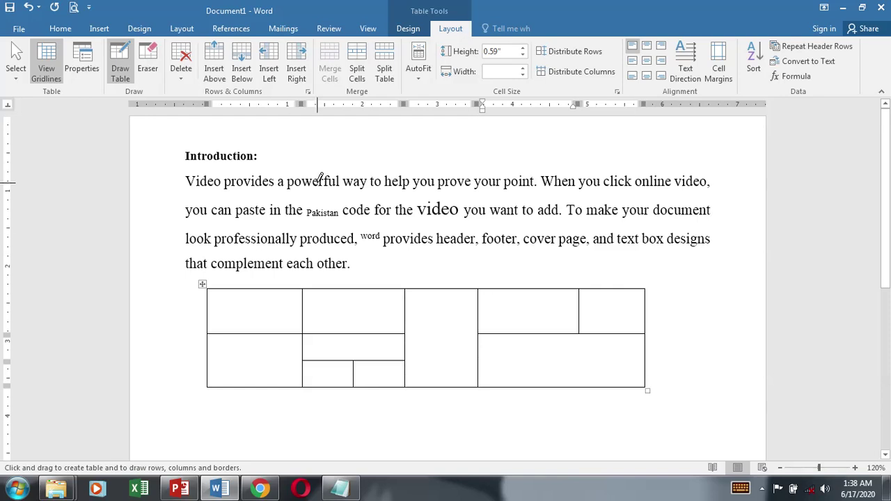
- Erase the partition lines inside the second column's lower cell and the lower part of the border between the second and third columns
{"action": "left_click", "coordinate": [154, 71]}
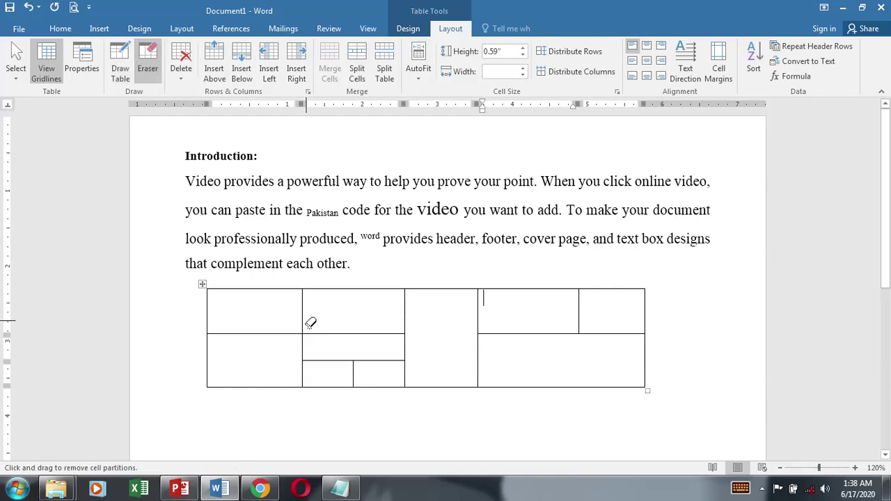
{"action": "left_click", "coordinate": [345, 361]}
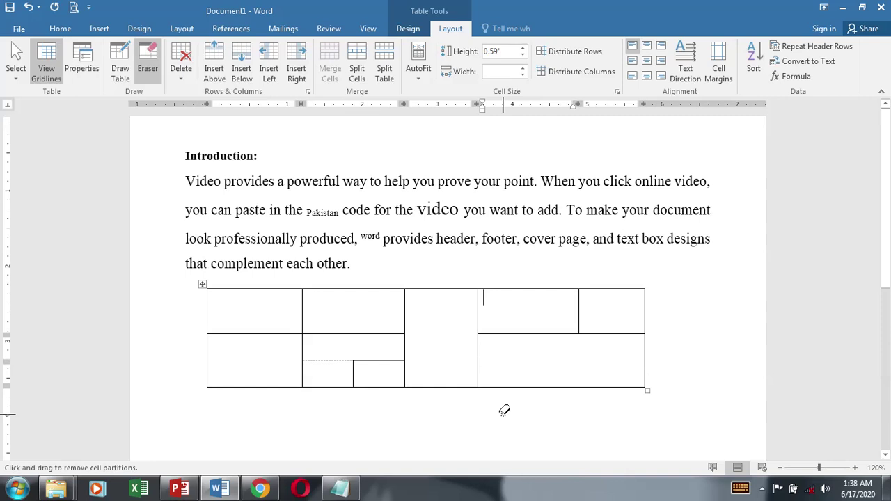
{"action": "left_click", "coordinate": [388, 362]}
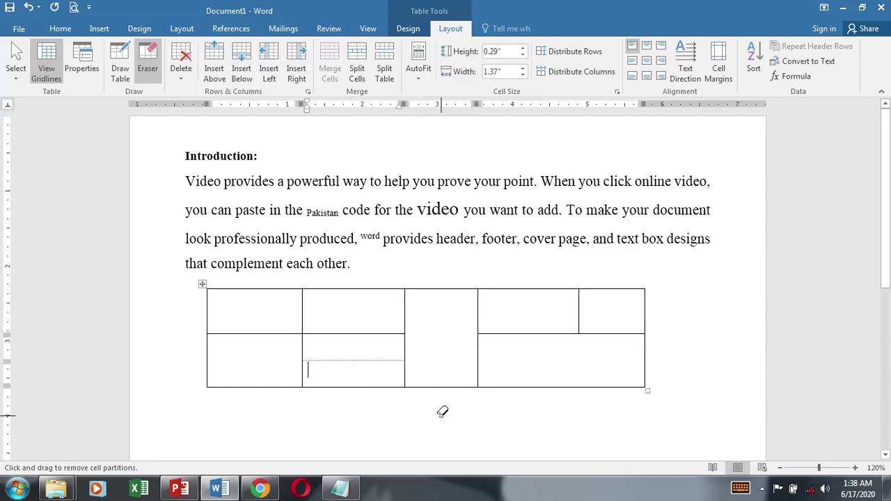
{"action": "left_click", "coordinate": [388, 361]}
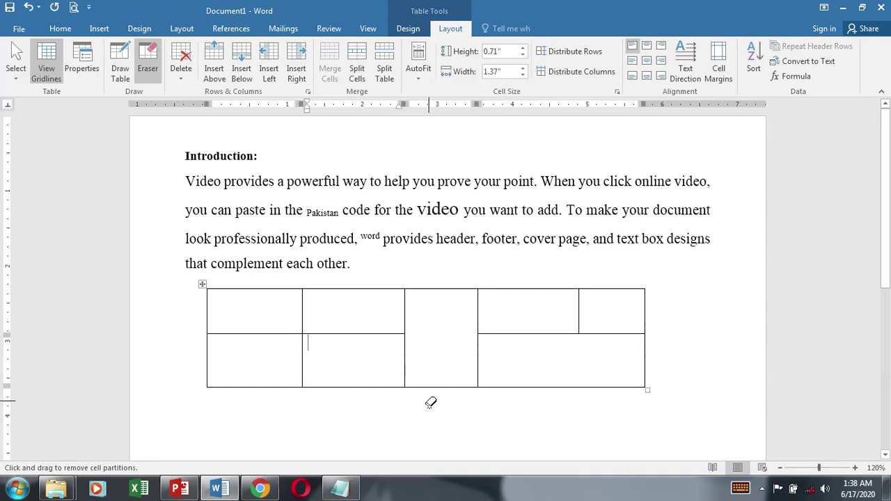
{"action": "left_click", "coordinate": [405, 363]}
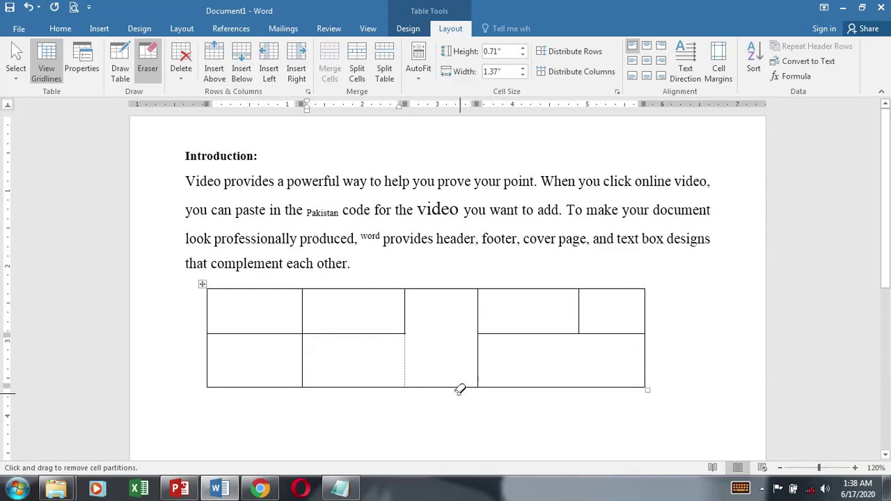
- Draw a horizontal line across the third column's lower part and a diagonal line through the second column's lower cell with Draw Table
{"action": "left_click", "coordinate": [113, 71]}
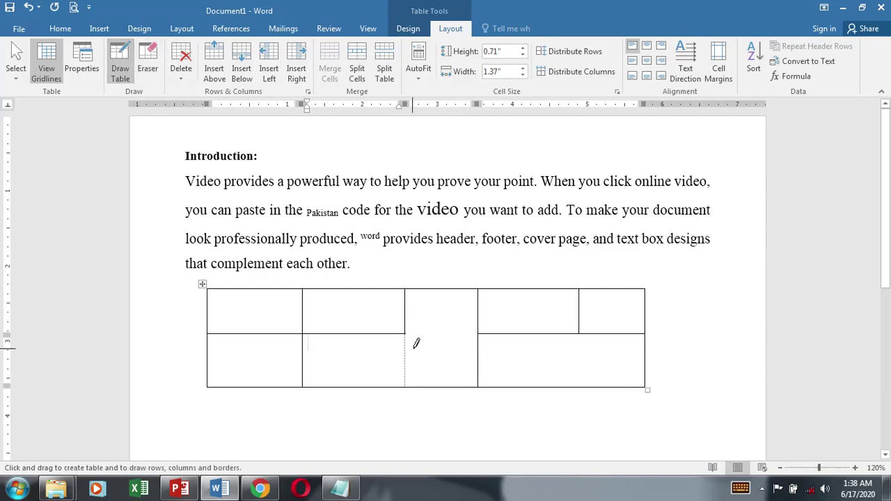
{"action": "left_click_drag", "start_coordinate": [426, 361], "coordinate": [479, 361]}
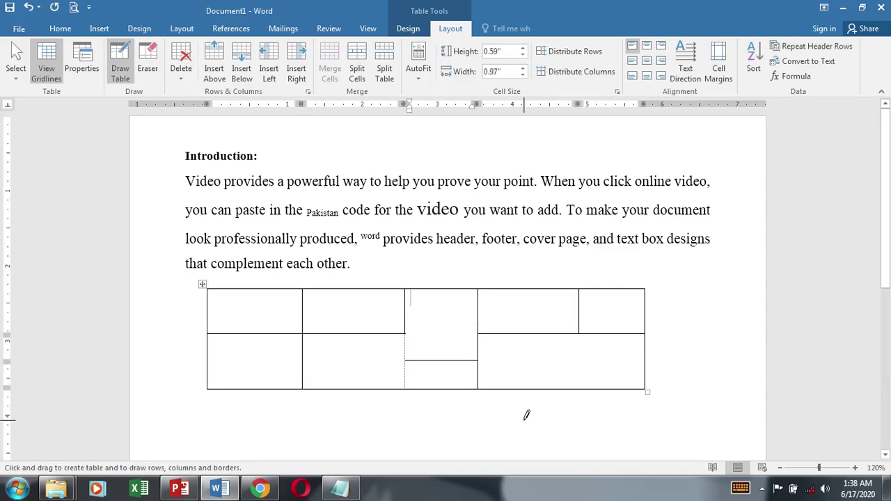
{"action": "mouse_move", "coordinate": [406, 333]}
{"action": "left_mouse_down"}
{"action": "mouse_move", "coordinate": [352, 371]}
{"action": "mouse_move", "coordinate": [304, 387]}
{"action": "left_mouse_up"}
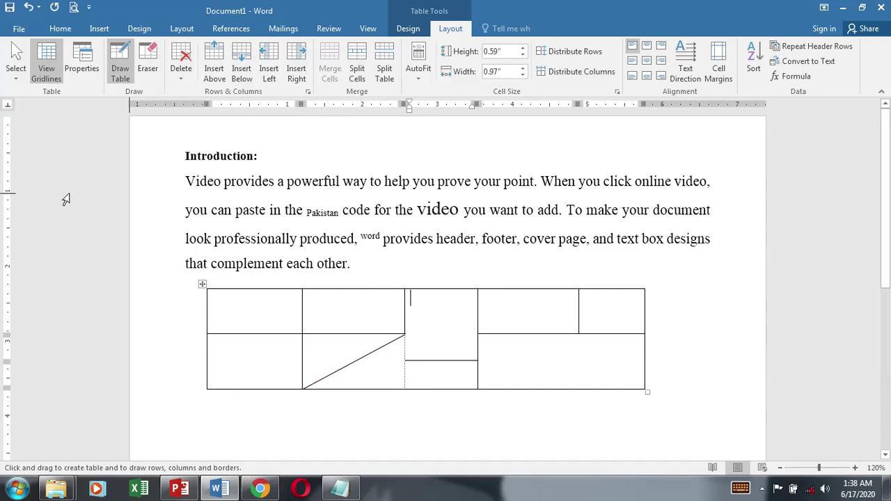
{"action": "left_click", "coordinate": [118, 75]}
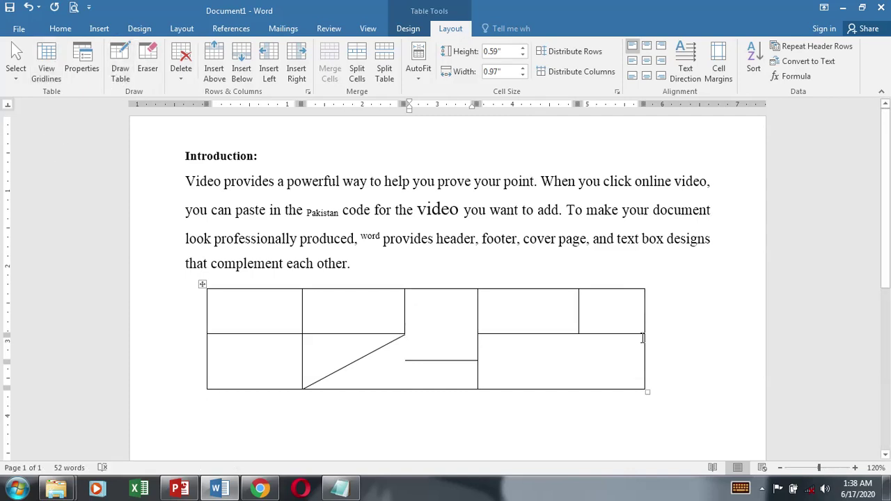
- Insert a row above the table's first row and another row below the new one
{"action": "left_click", "coordinate": [610, 305]}
{"action": "left_click", "coordinate": [215, 72]}
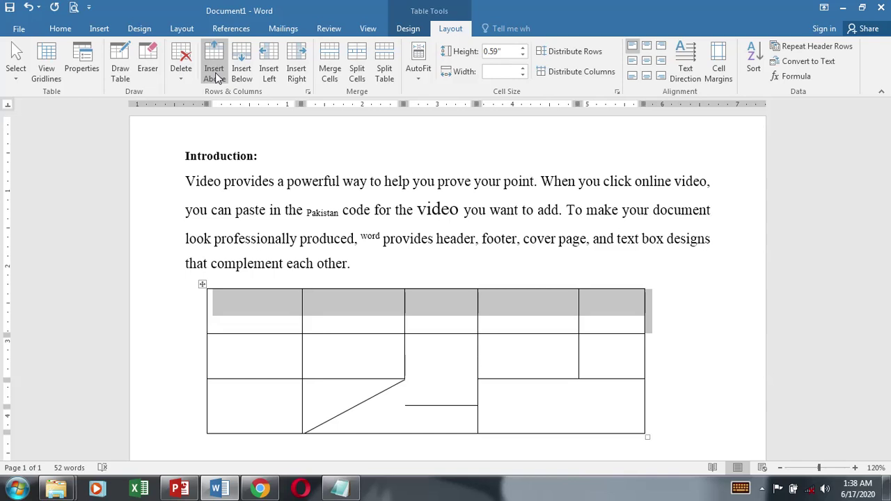
{"action": "left_click", "coordinate": [237, 71]}
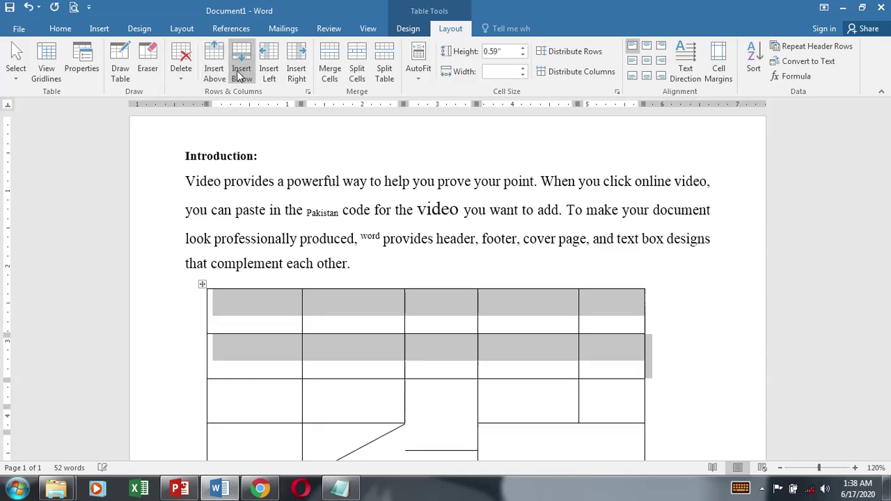
- Insert five columns before the first column and one more column right after the new first column
{"action": "left_click", "coordinate": [273, 66]}
{"action": "scroll", "coordinate": [458, 327], "scroll_direction": "down", "scroll_amount": 5}
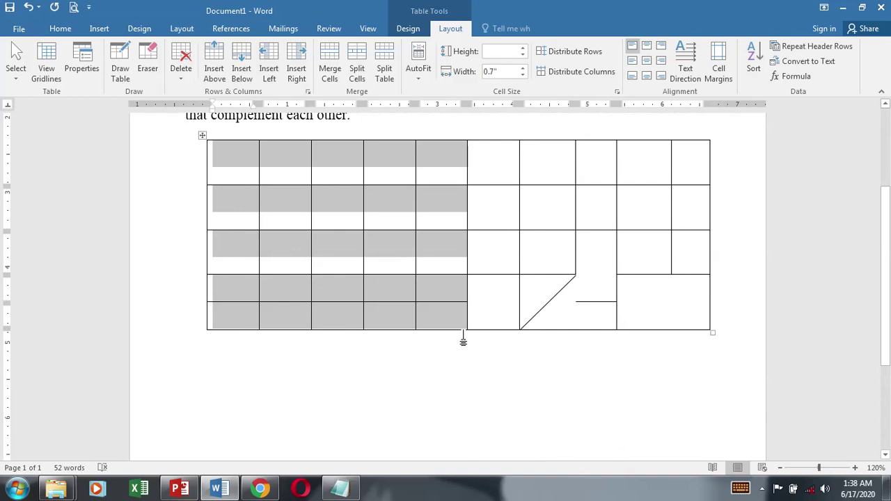
{"action": "scroll", "coordinate": [463, 332], "scroll_direction": "up", "scroll_amount": 3}
{"action": "left_click", "coordinate": [241, 243]}
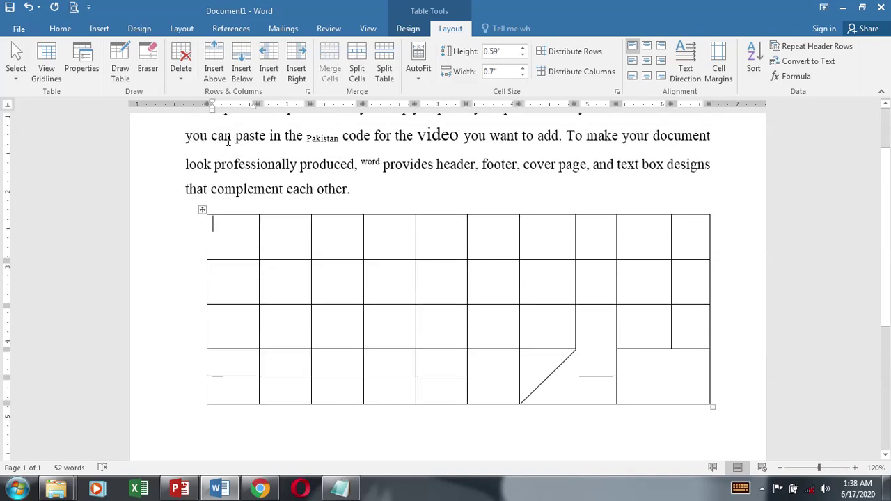
{"action": "left_click", "coordinate": [301, 77]}
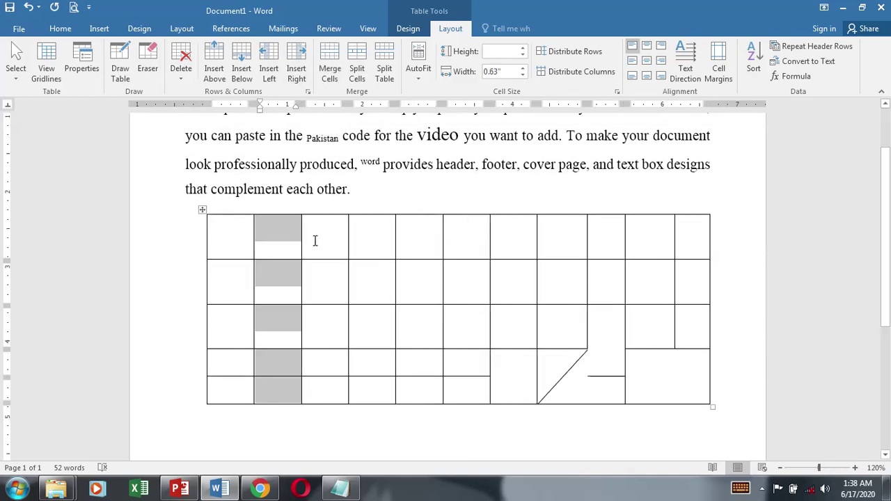
- Merge the third and fourth cells of the top row
{"action": "left_click_drag", "start_coordinate": [327, 244], "coordinate": [386, 241]}
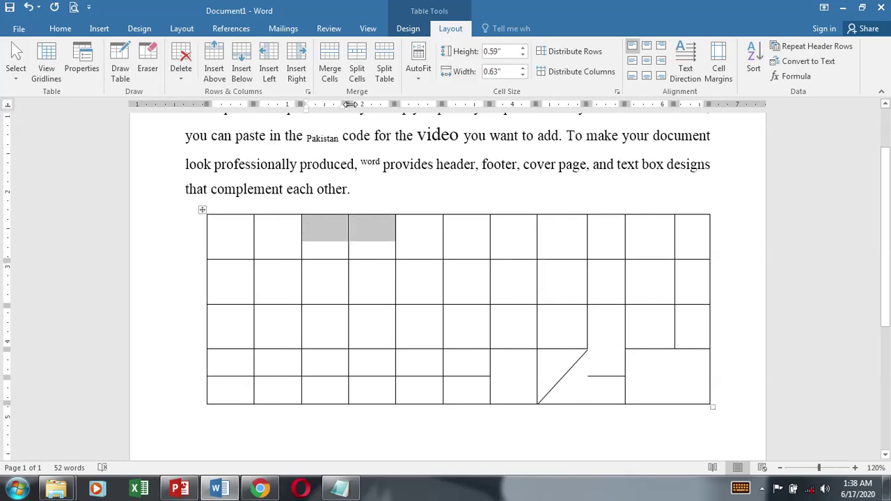
{"action": "left_click", "coordinate": [331, 72]}
{"action": "left_click", "coordinate": [398, 312]}
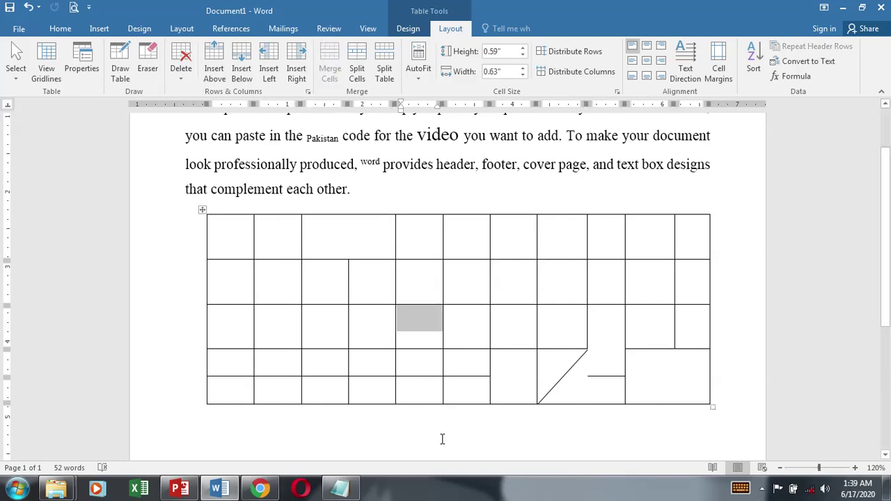
- Split the fifth cell of the second row into 2 columns and 1 row
{"action": "left_click_drag", "start_coordinate": [431, 274], "coordinate": [456, 276]}
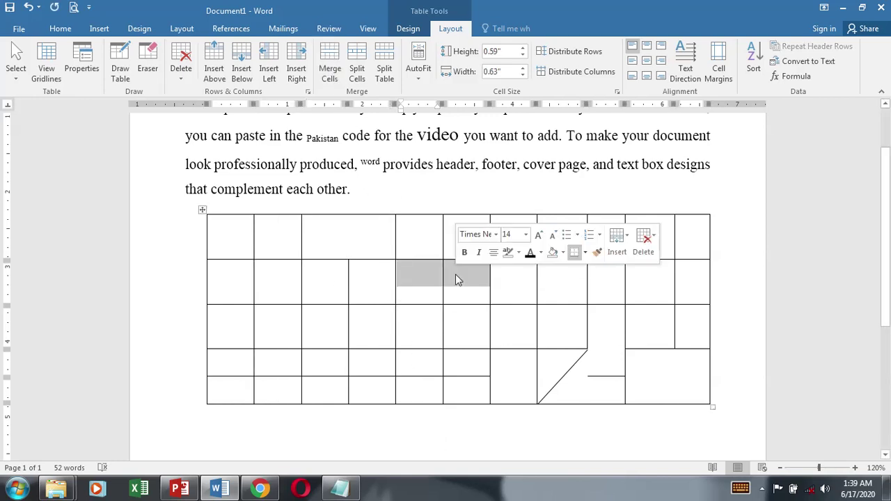
{"action": "left_click", "coordinate": [412, 298]}
{"action": "left_click", "coordinate": [357, 72]}
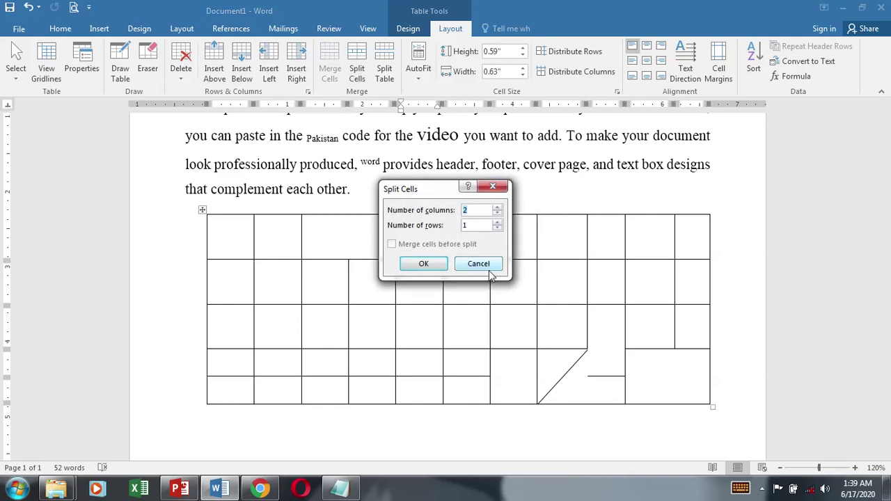
{"action": "left_click", "coordinate": [427, 272]}
- Center-align the empty cell just right of the split cells horizontally and vertically
{"action": "left_click", "coordinate": [451, 287]}
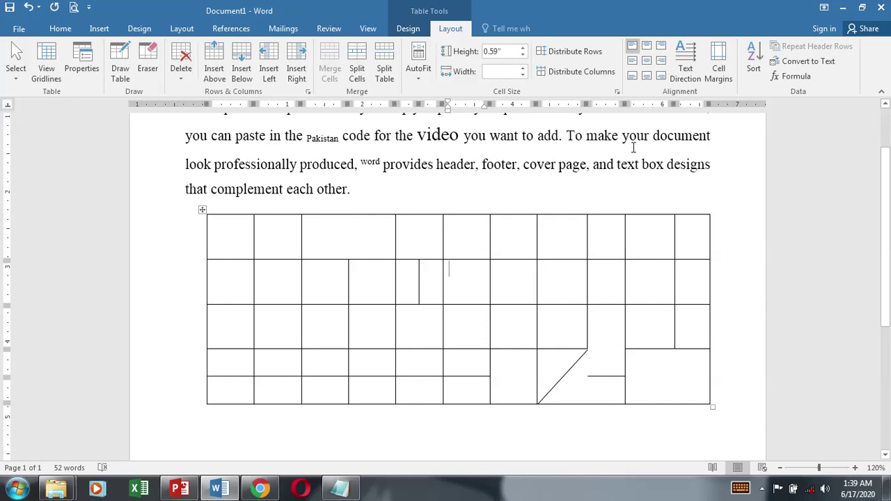
{"action": "left_click", "coordinate": [646, 60]}
{"action": "left_click", "coordinate": [503, 289]}
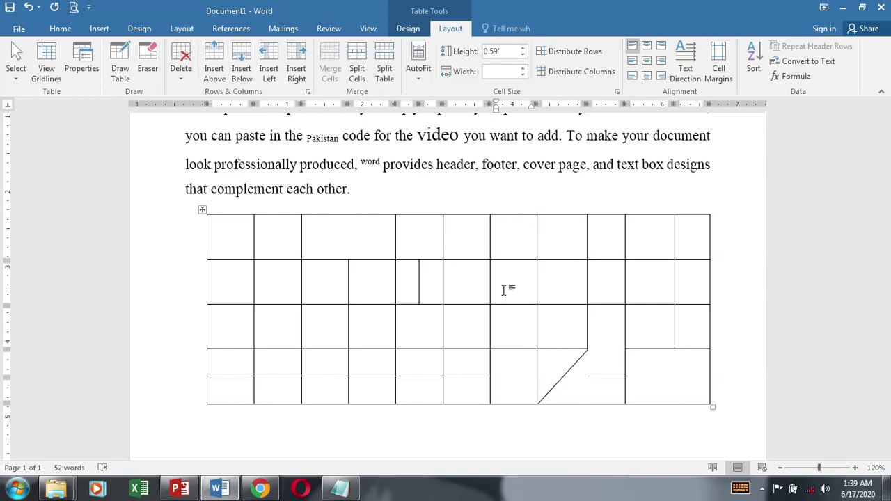
- Enter "dfa" in the merged top-row cell and center it horizontally and vertically
{"action": "left_click", "coordinate": [365, 244]}
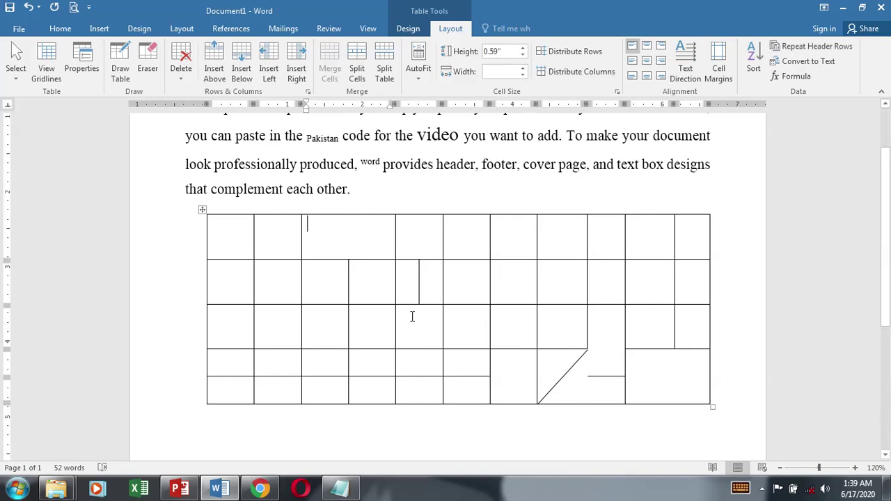
{"action": "type", "text": "dfa"}
{"action": "left_click_drag", "start_coordinate": [308, 229], "coordinate": [342, 235]}
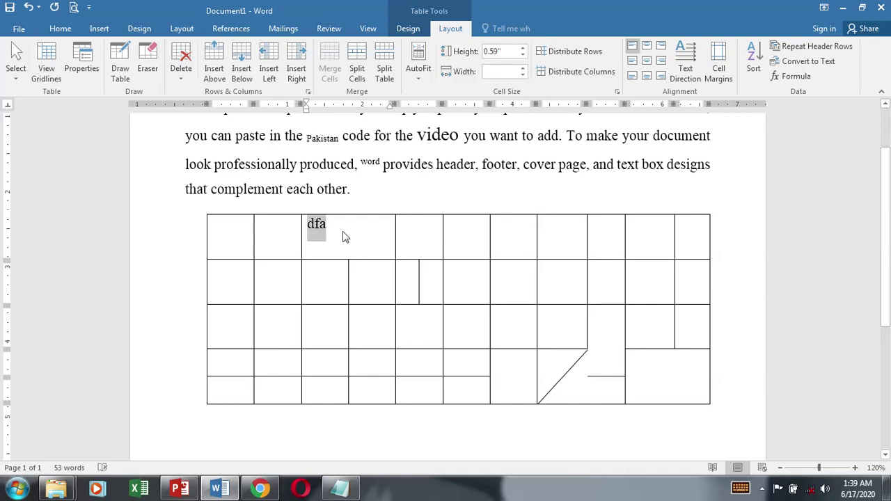
{"action": "left_click", "coordinate": [646, 60]}
- Rotate the text direction of the empty second-row cell above the diagonal's column to read bottom to top
{"action": "left_click", "coordinate": [563, 272]}
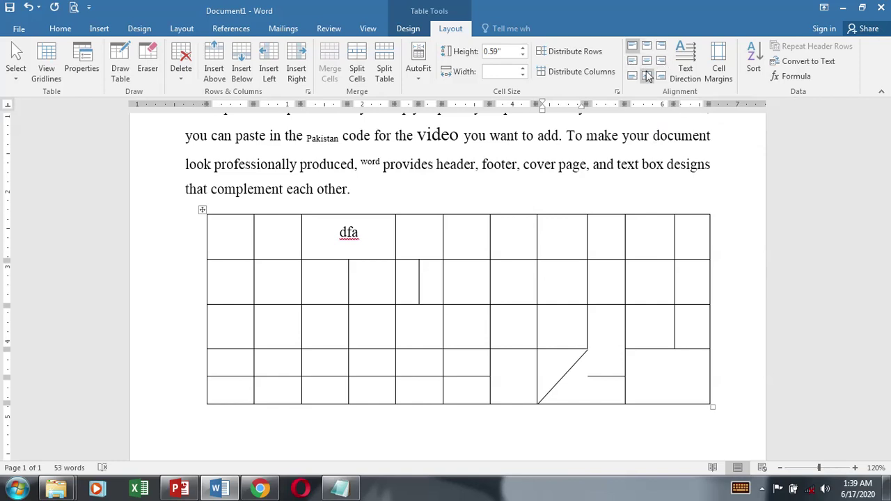
{"action": "left_click", "coordinate": [695, 67]}
{"action": "left_click", "coordinate": [695, 67]}
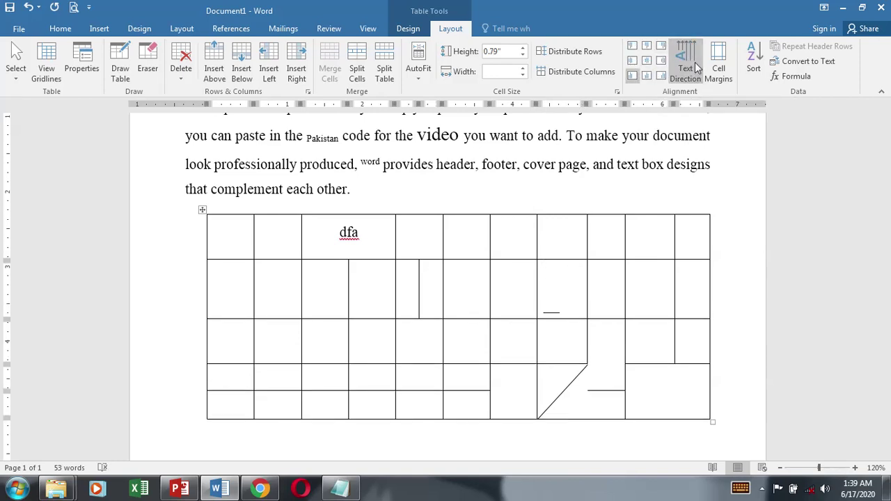
- Cycle the text direction of the "dfa" cell and leave its text reading bottom to top
{"action": "triple_click", "coordinate": [331, 233]}
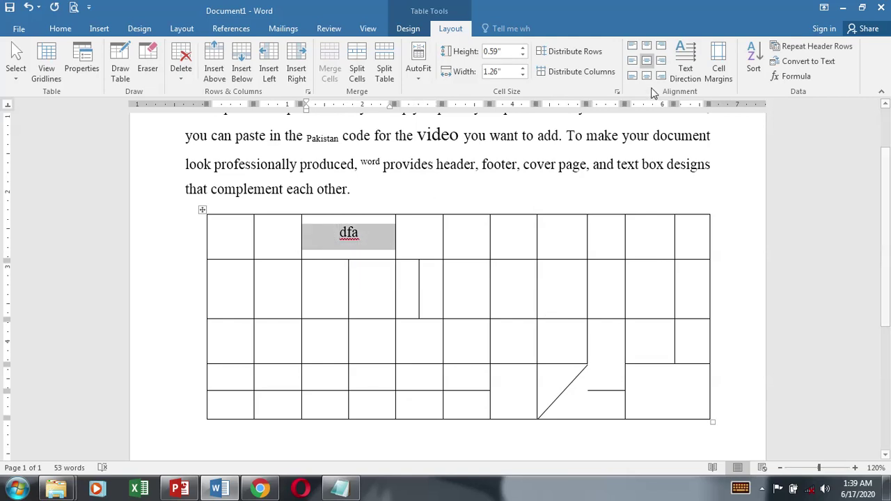
{"action": "left_click", "coordinate": [685, 67]}
{"action": "left_click", "coordinate": [683, 62]}
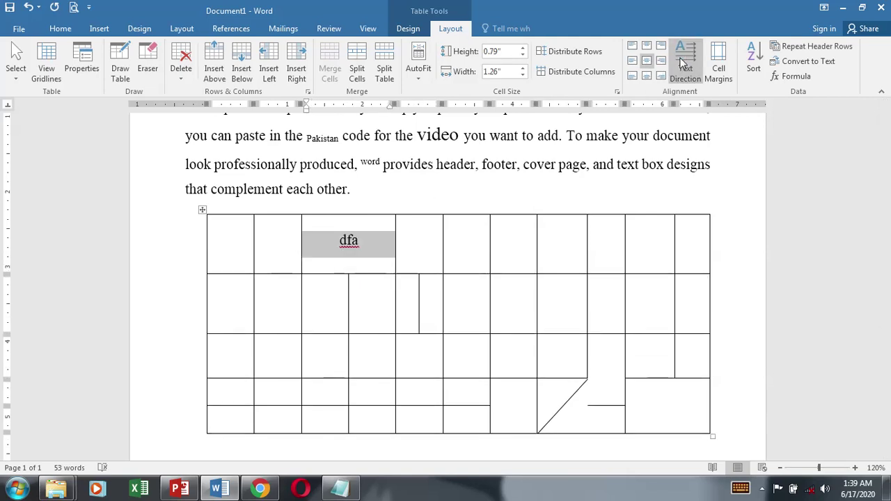
{"action": "left_click", "coordinate": [682, 63]}
{"action": "left_click", "coordinate": [683, 62]}
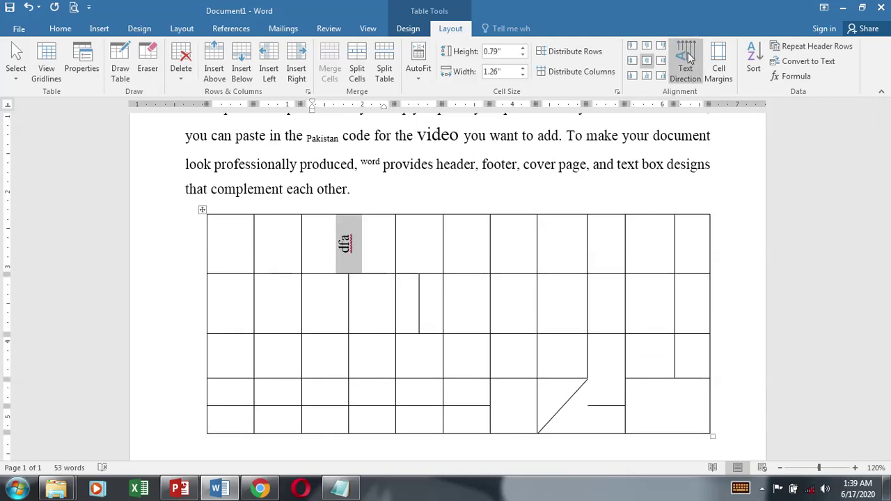
- Accept the default cell margins in Table Options and merge the "dfa" cell with the three cells to its right
{"action": "left_click_drag", "start_coordinate": [407, 240], "coordinate": [524, 241]}
{"action": "left_click", "coordinate": [719, 70]}
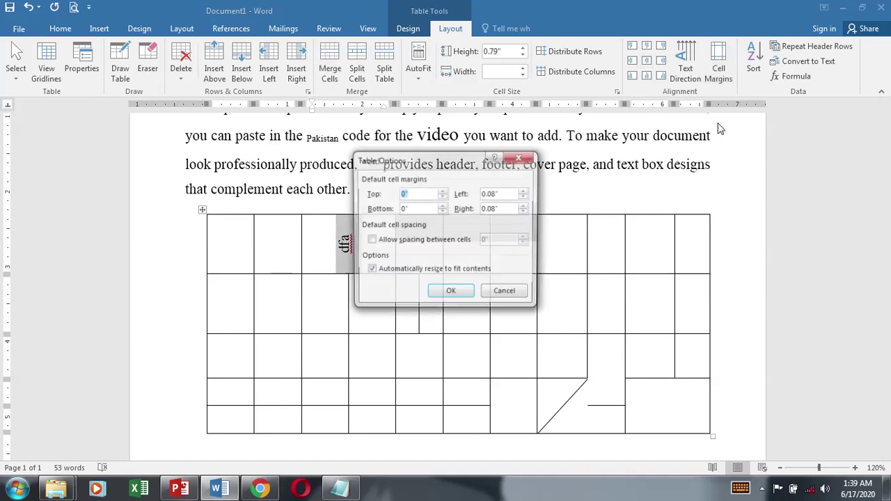
{"action": "left_click", "coordinate": [452, 293]}
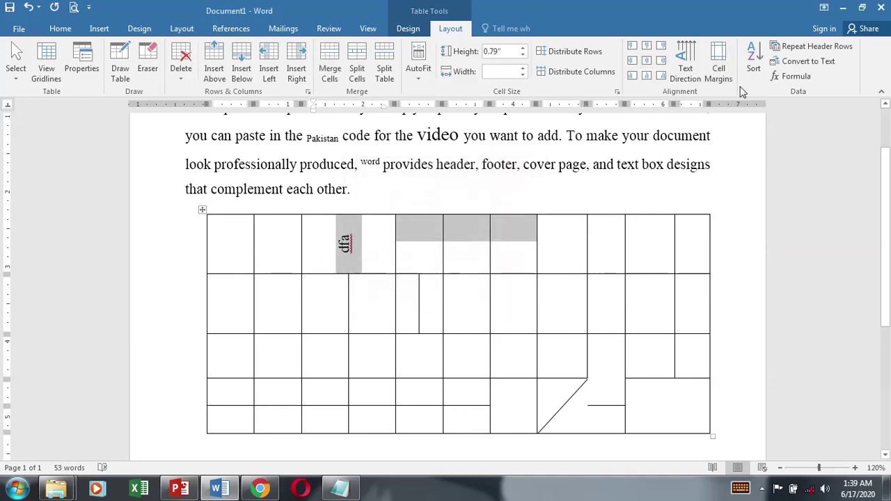
{"action": "left_click", "coordinate": [330, 69]}
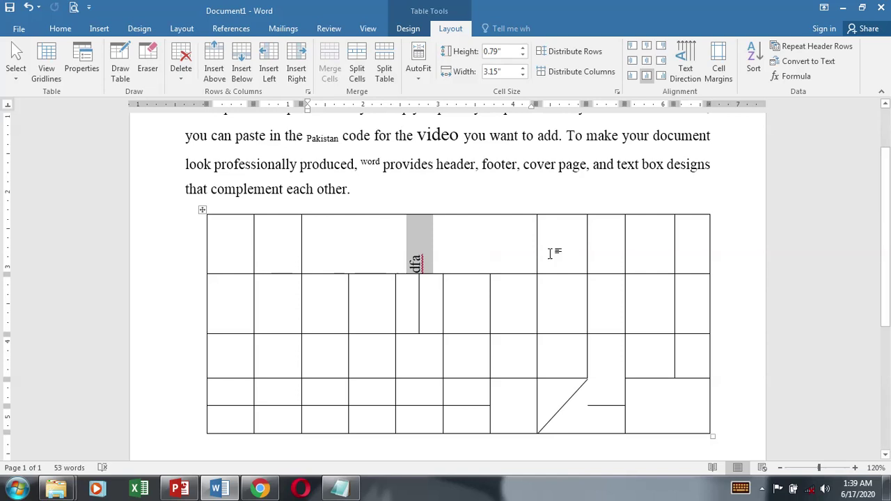
- Turn the "dfa" text back to horizontal and center it in the merged cell
{"action": "left_click", "coordinate": [685, 61]}
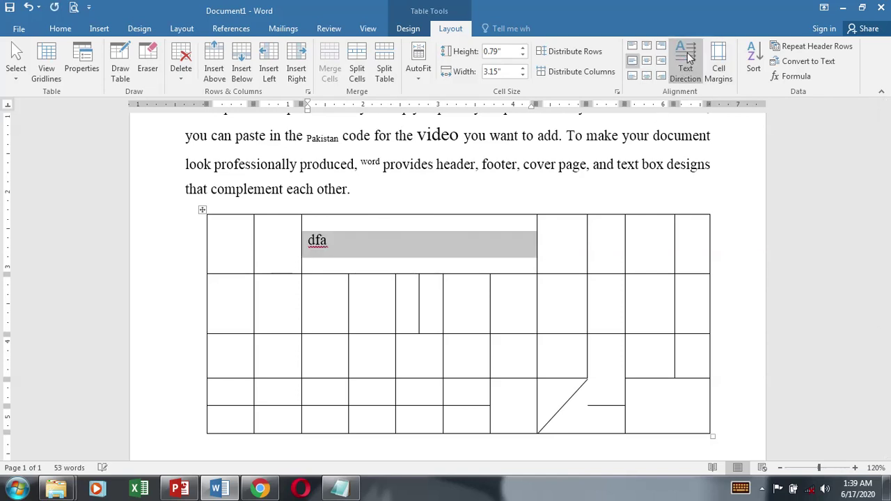
{"action": "left_click", "coordinate": [647, 61]}
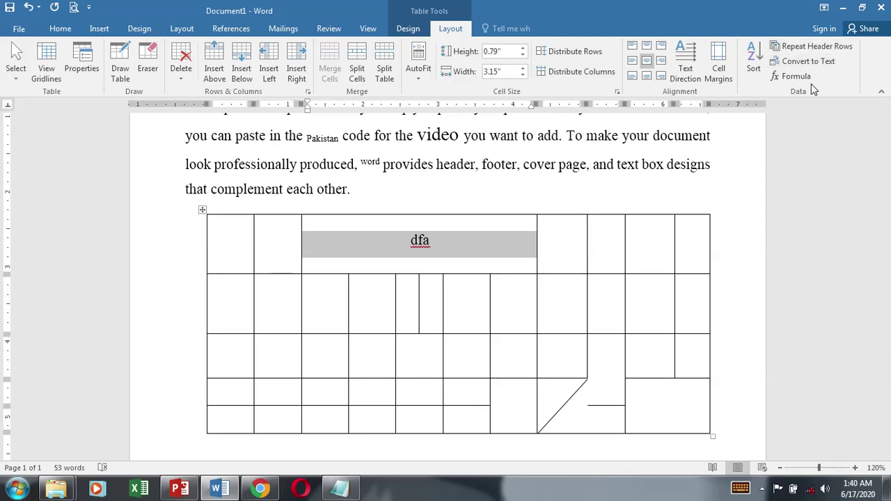
{"action": "left_click", "coordinate": [497, 282]}
- Convert the whole table to text separated with tabs and check the converted lines
{"action": "left_click", "coordinate": [200, 211]}
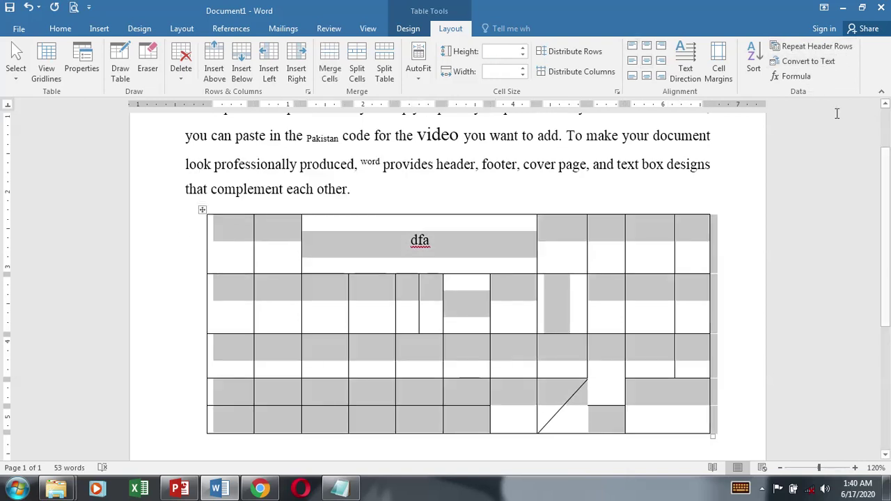
{"action": "left_click", "coordinate": [804, 62]}
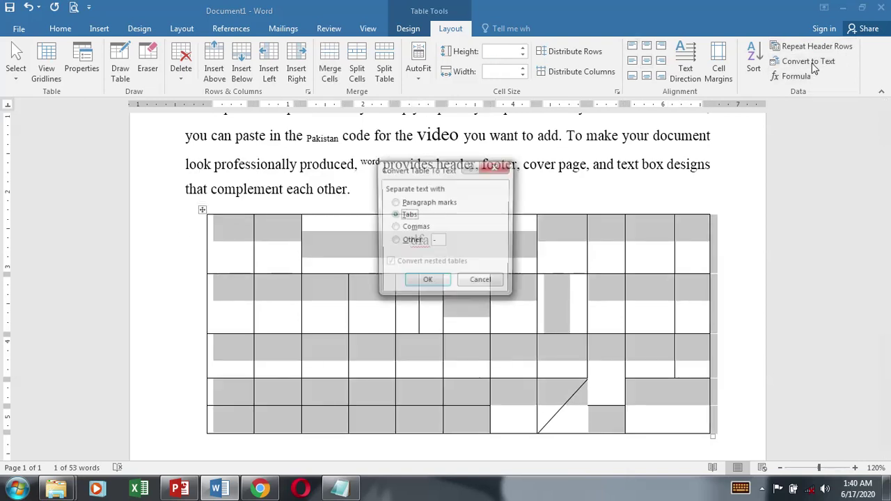
{"action": "left_click", "coordinate": [427, 282]}
{"action": "left_click", "coordinate": [470, 351]}
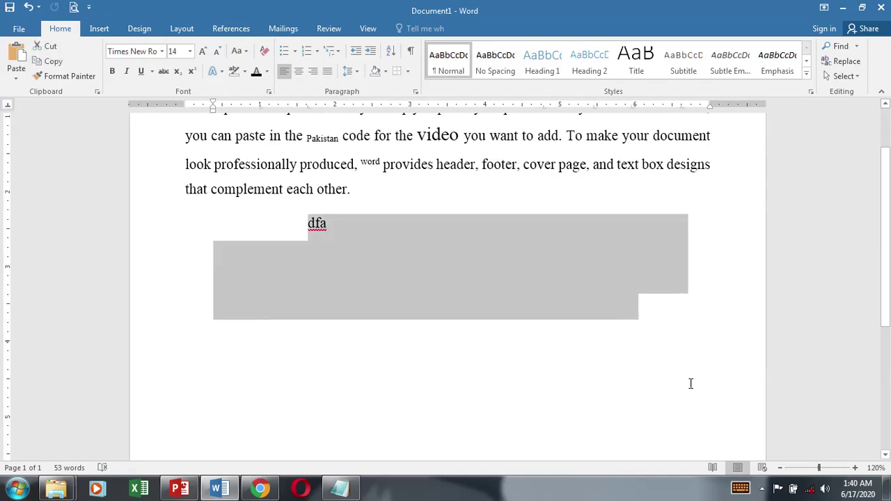
{"action": "left_click_drag", "start_coordinate": [202, 221], "coordinate": [678, 335]}
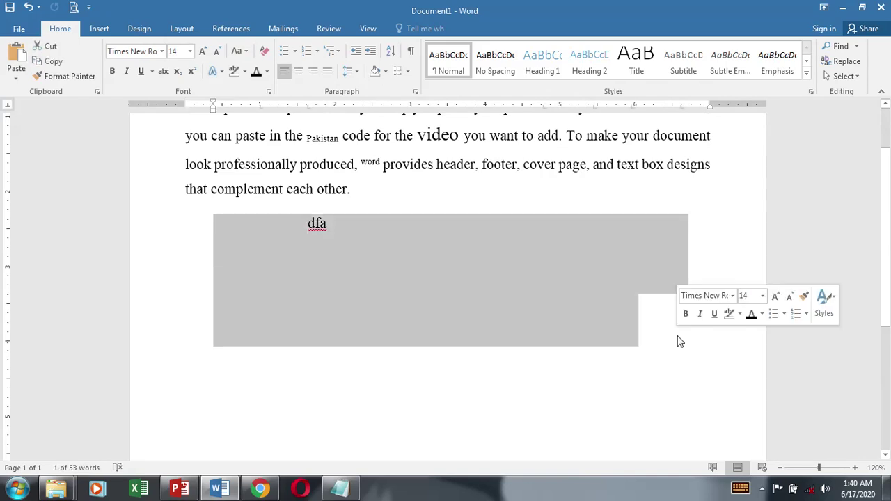
{"action": "left_click", "coordinate": [403, 274]}
{"action": "double_click", "coordinate": [328, 224]}
{"action": "left_click", "coordinate": [342, 249]}
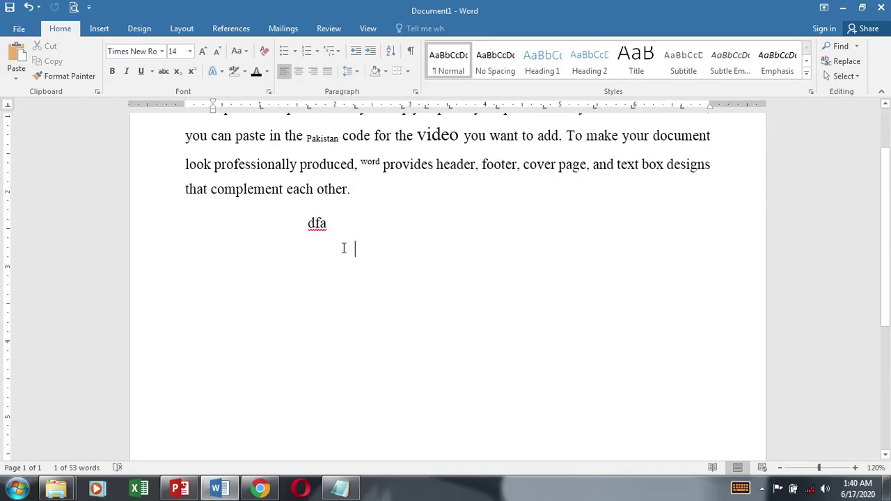
- Convert the selected lines of the Introduction paragraph into a five-column table, separating the text at commas with automatic fixed column width
{"action": "scroll", "coordinate": [341, 248], "scroll_direction": "up", "scroll_amount": 3}
{"action": "triple_click", "coordinate": [252, 227]}
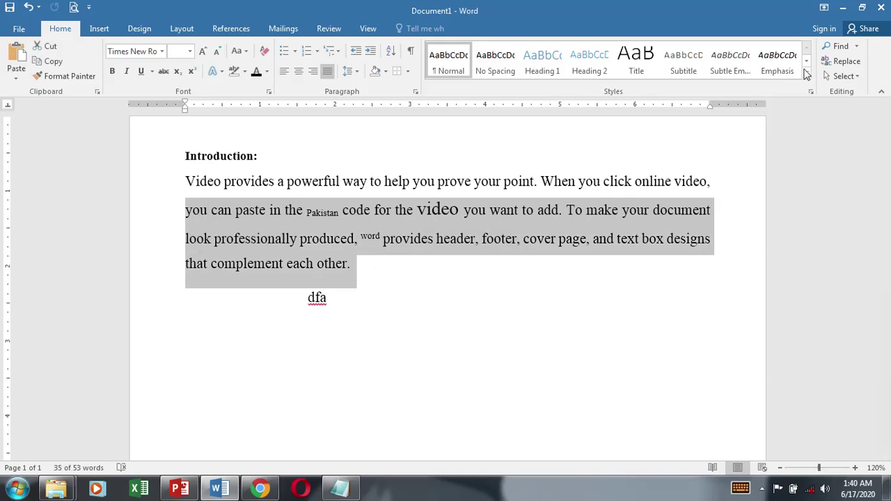
{"action": "left_click", "coordinate": [99, 29]}
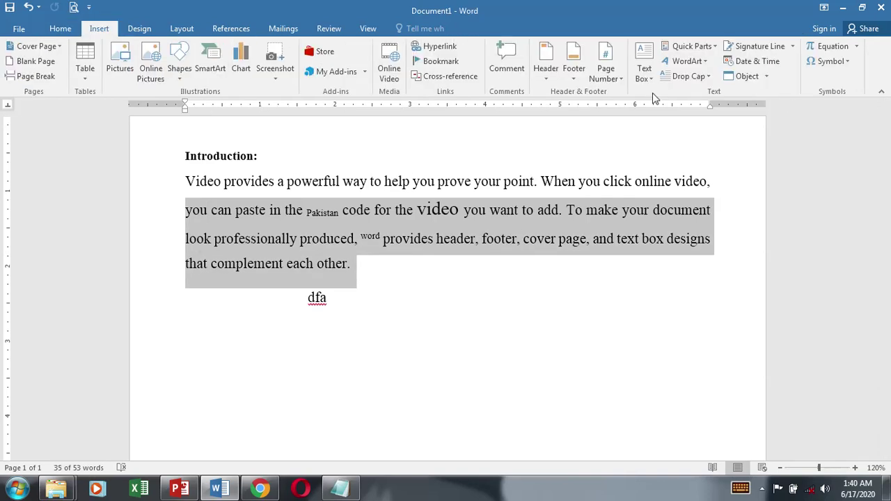
{"action": "left_click", "coordinate": [83, 72]}
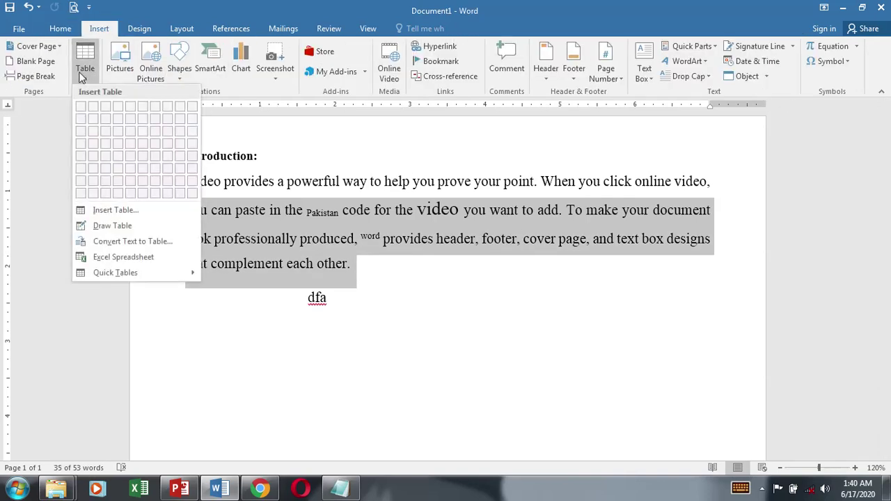
{"action": "left_click", "coordinate": [125, 242]}
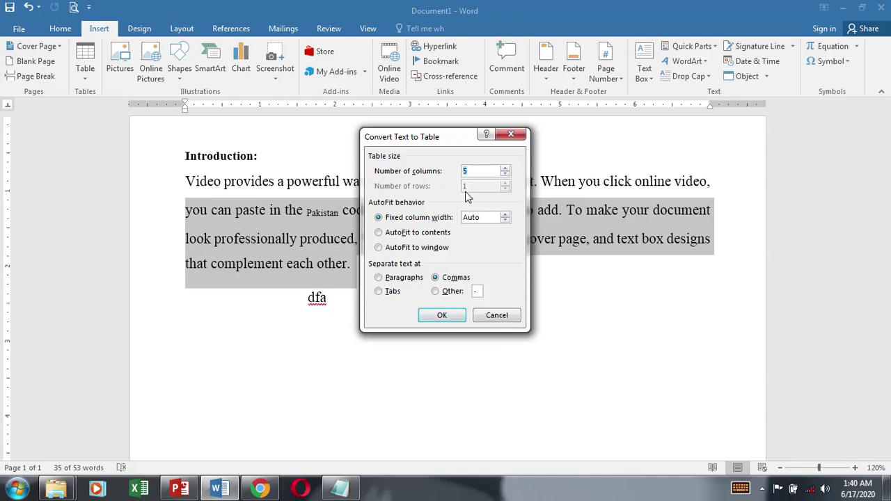
{"action": "left_click", "coordinate": [455, 317]}
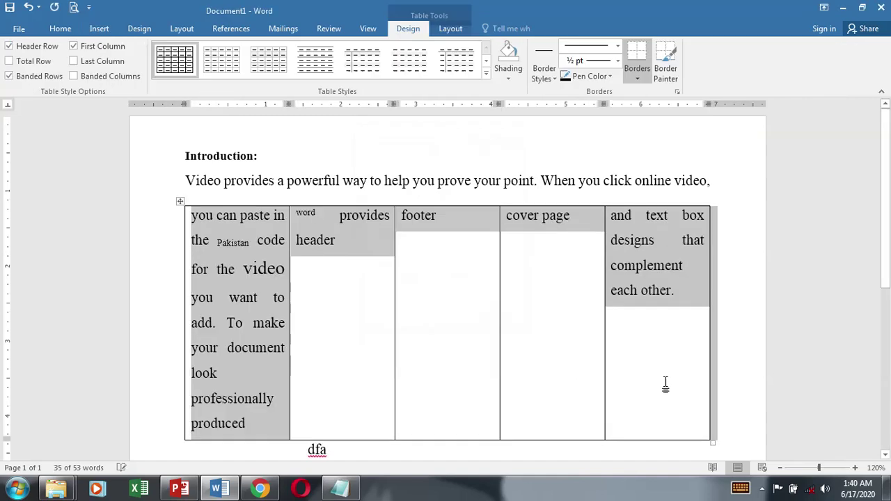
{"action": "left_click", "coordinate": [665, 381]}
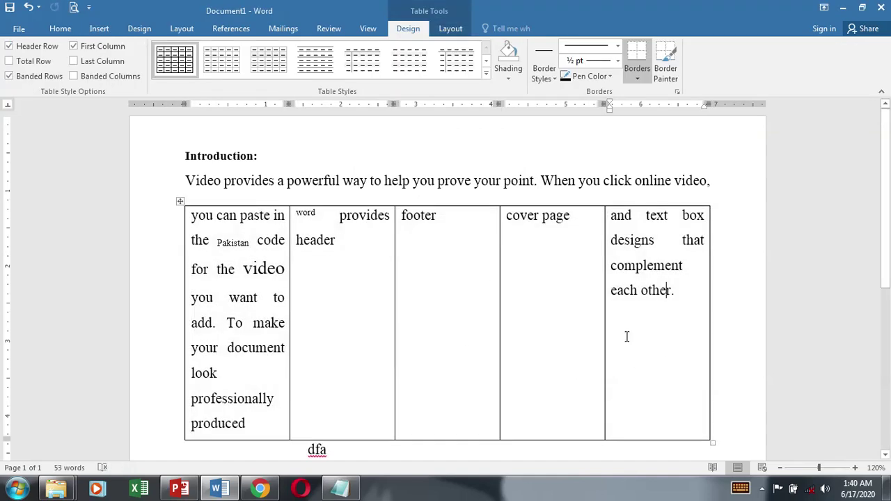
- Insert the Calendar 2 quick table into the last cell of the converted table
{"action": "left_click", "coordinate": [94, 30]}
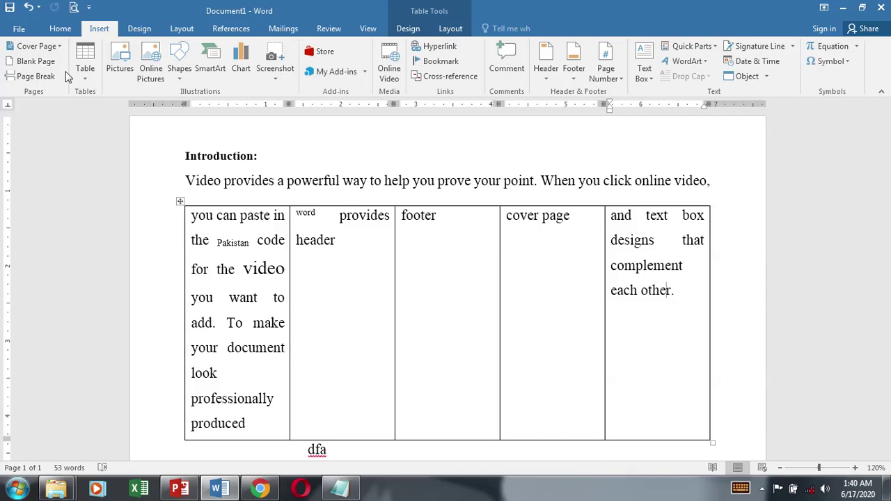
{"action": "left_click", "coordinate": [85, 68]}
{"action": "mouse_move", "coordinate": [108, 271]}
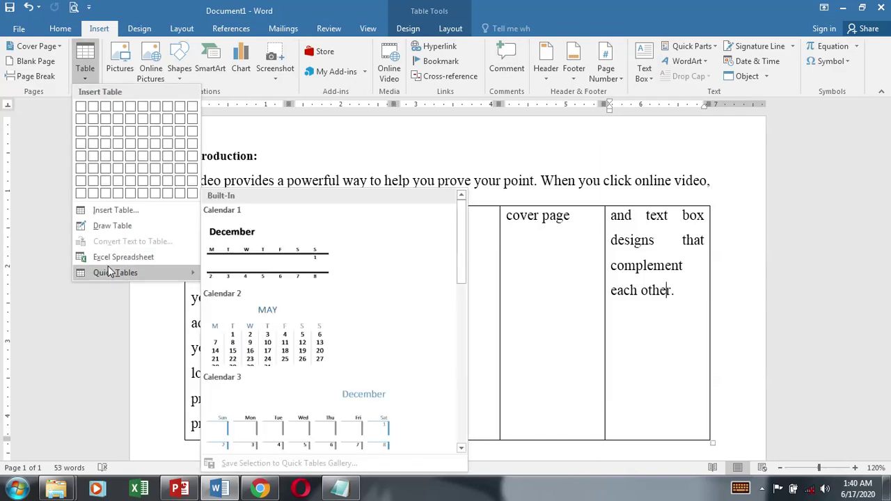
{"action": "left_click", "coordinate": [313, 337]}
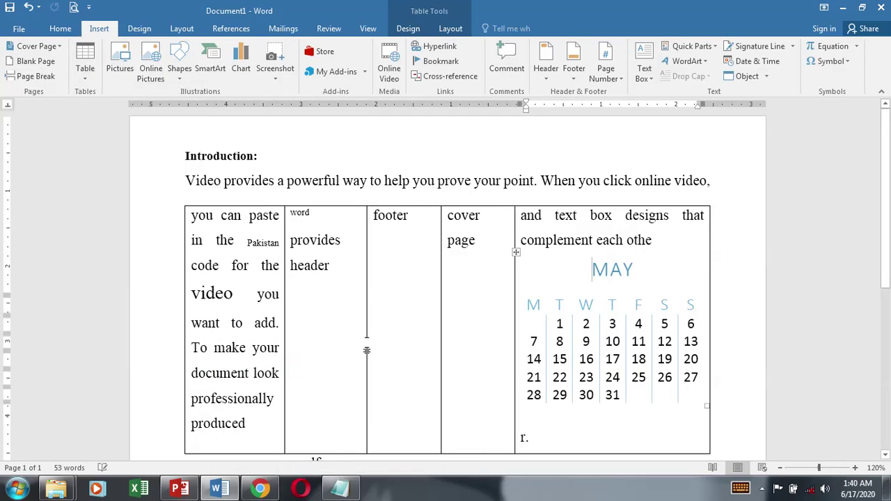
- Insert the Calendar 4 quick table in the empty space below the "dfa" line and look it over
{"action": "scroll", "coordinate": [327, 334], "scroll_direction": "down", "scroll_amount": 5}
{"action": "left_click", "coordinate": [313, 365]}
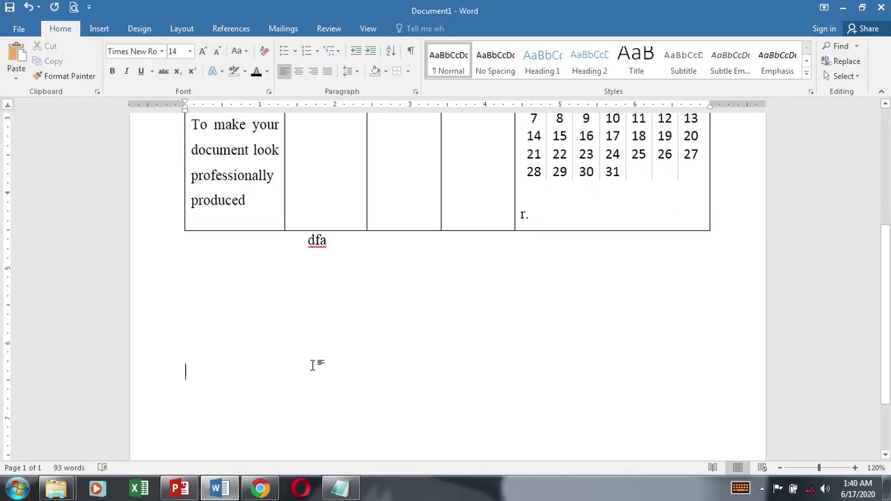
{"action": "left_click", "coordinate": [99, 28]}
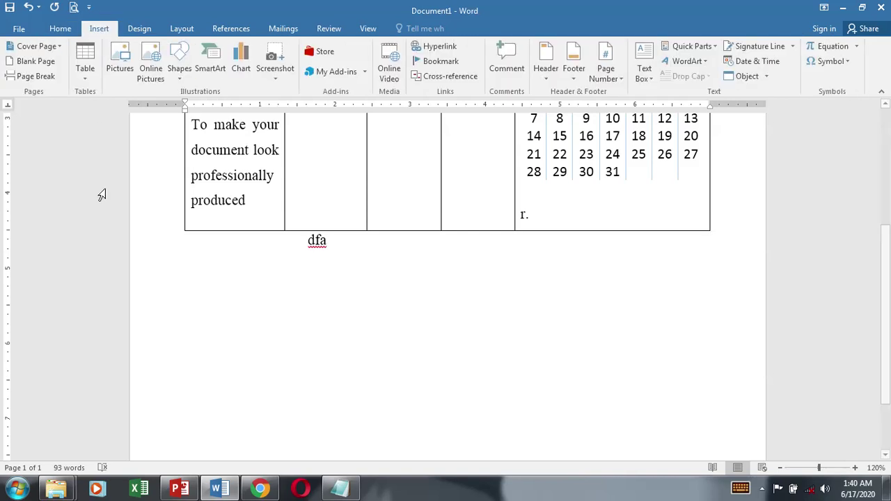
{"action": "left_click", "coordinate": [87, 76]}
{"action": "mouse_move", "coordinate": [123, 274]}
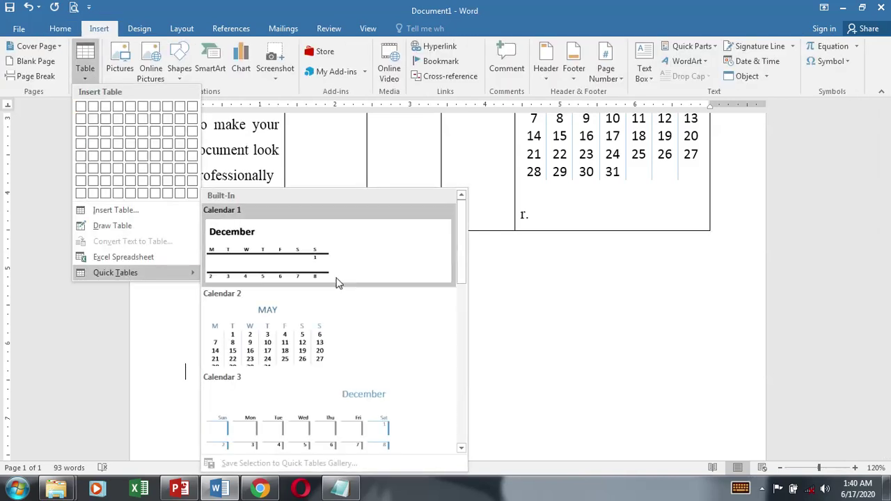
{"action": "scroll", "coordinate": [332, 388], "scroll_direction": "down", "scroll_amount": 6}
{"action": "scroll", "coordinate": [278, 271], "scroll_direction": "up", "scroll_amount": 3}
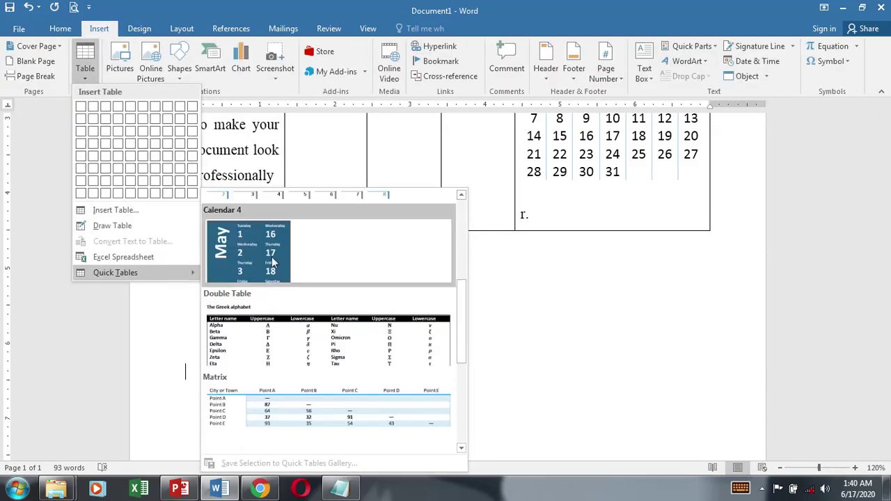
{"action": "left_click", "coordinate": [272, 261]}
{"action": "scroll", "coordinate": [355, 282], "scroll_direction": "down", "scroll_amount": 4}
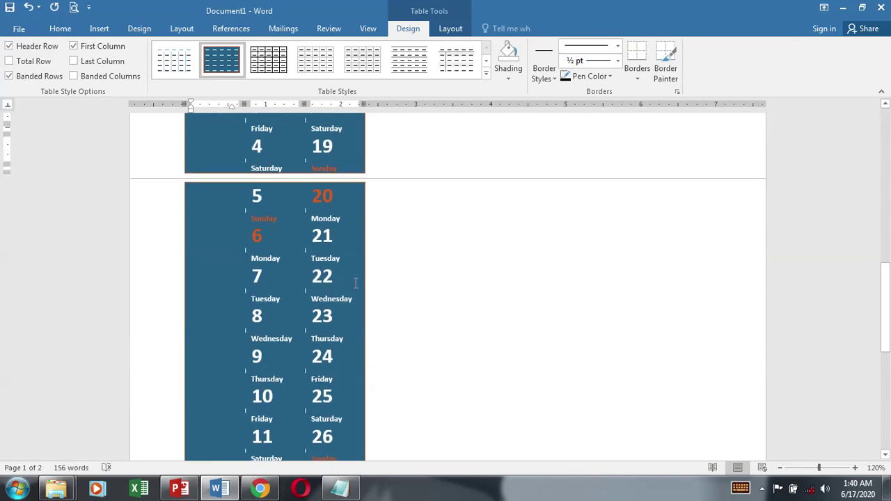
{"action": "scroll", "coordinate": [355, 282], "scroll_direction": "down", "scroll_amount": 3}
{"action": "scroll", "coordinate": [223, 397], "scroll_direction": "up", "scroll_amount": 10}
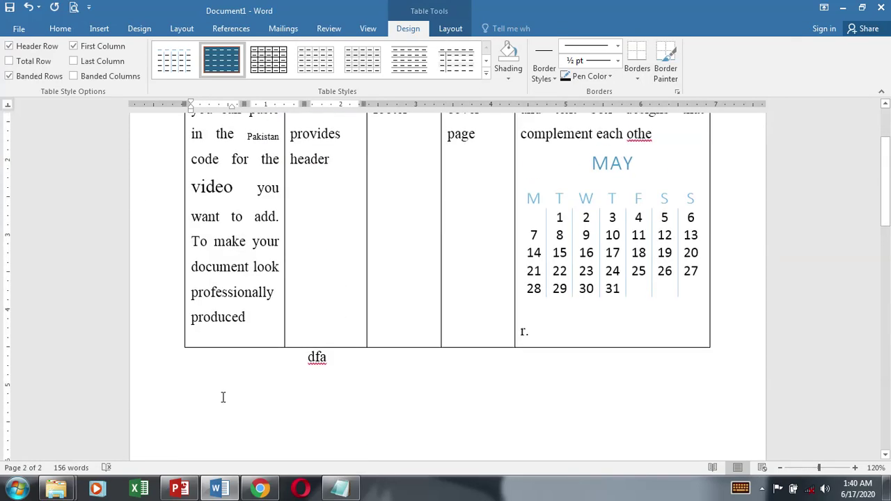
- Insert an Excel spreadsheet into the blank area below the "dfa" line and leave its editing mode
{"action": "left_click", "coordinate": [254, 419]}
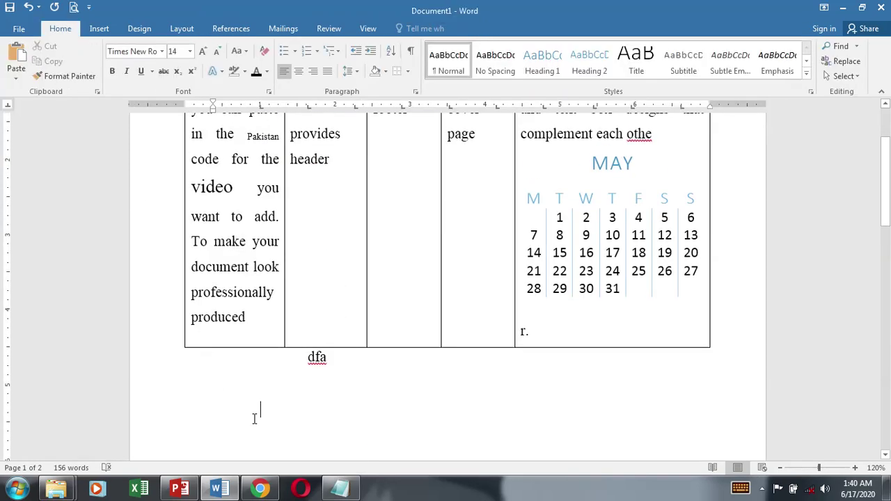
{"action": "left_click", "coordinate": [99, 28]}
{"action": "left_click", "coordinate": [89, 79]}
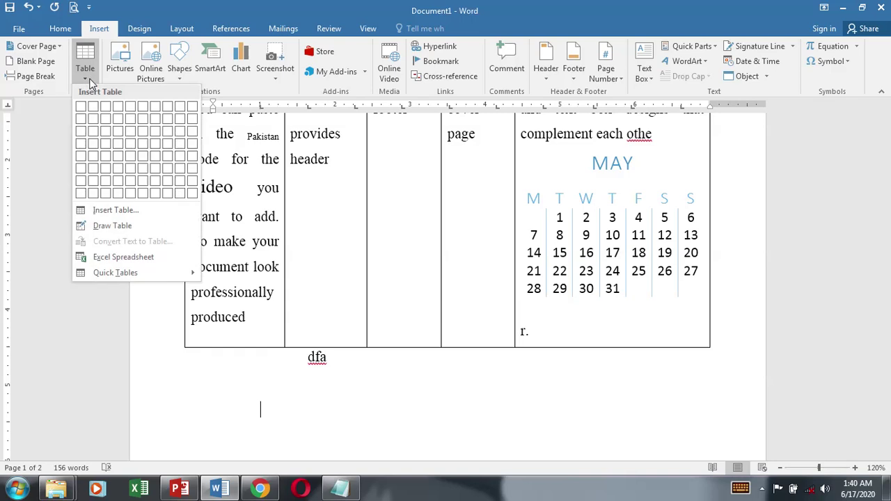
{"action": "left_click", "coordinate": [124, 257]}
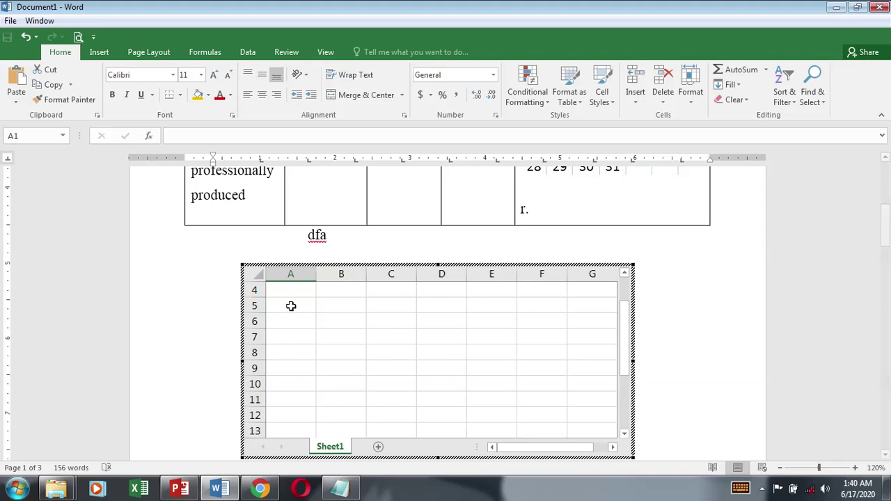
{"action": "left_click", "coordinate": [420, 286]}
{"action": "left_click", "coordinate": [529, 194]}
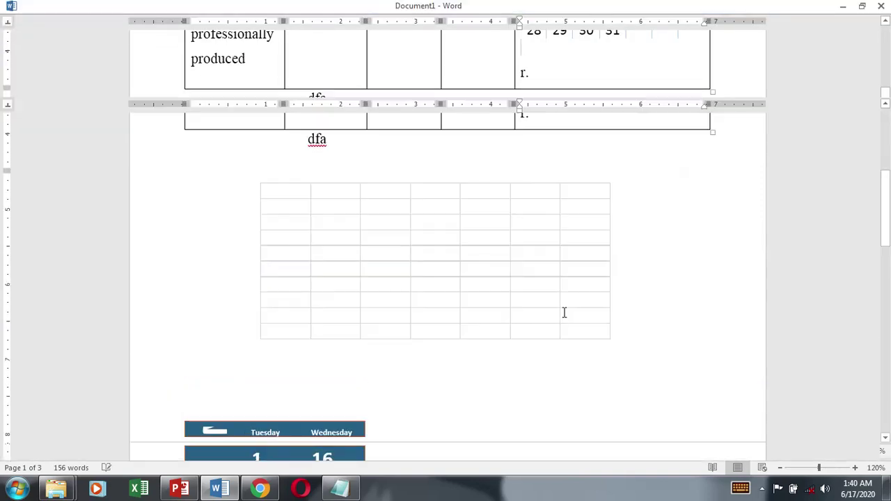
- Reopen the embedded spreadsheet for editing, leave it, and delete the spreadsheet object from the page
{"action": "left_click", "coordinate": [388, 293]}
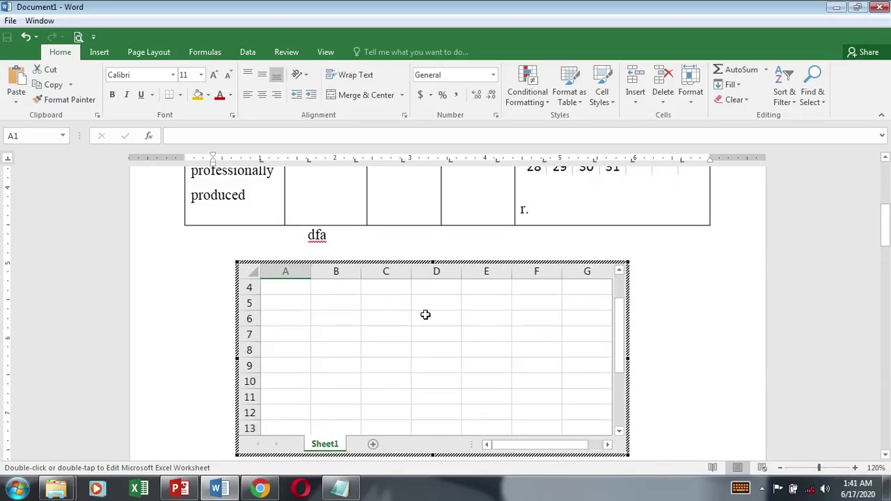
{"action": "left_click", "coordinate": [630, 304]}
{"action": "left_click", "coordinate": [477, 255]}
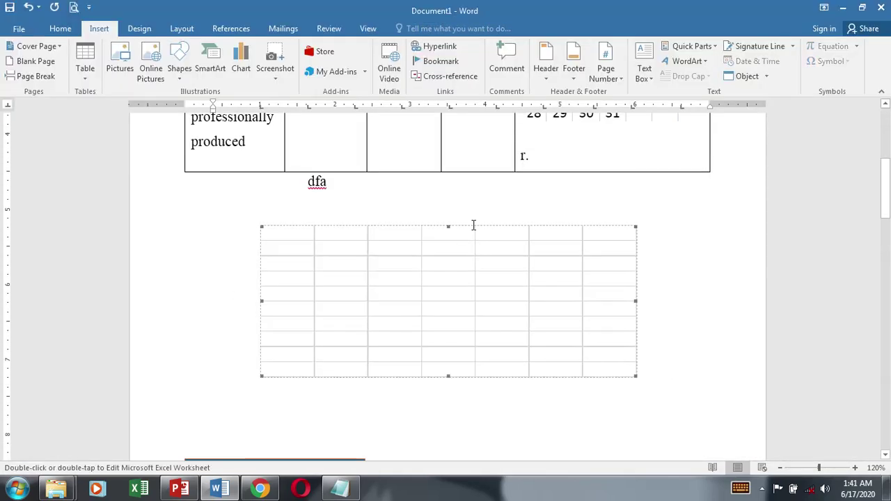
{"action": "key", "text": "Delete"}
- Clear the entire document and enter a backslash on each of the first two lines
{"action": "scroll", "coordinate": [473, 265], "scroll_direction": "up", "scroll_amount": 4}
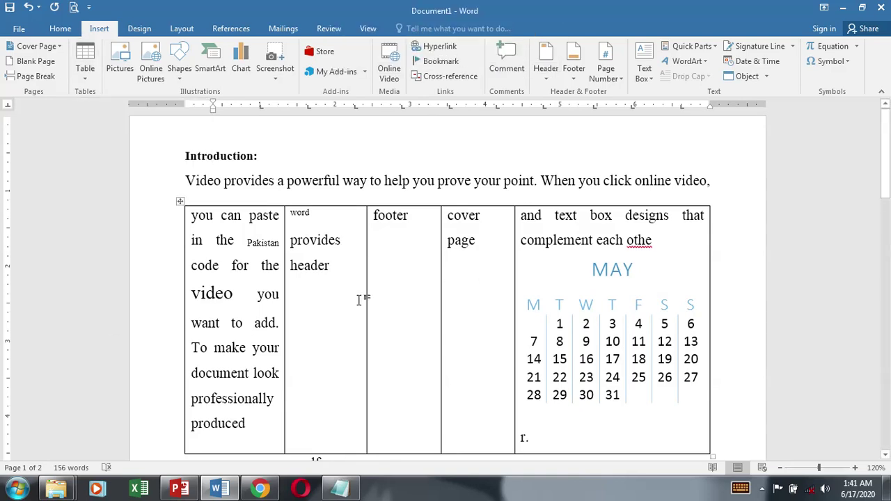
{"action": "key", "text": "ctrl+a"}
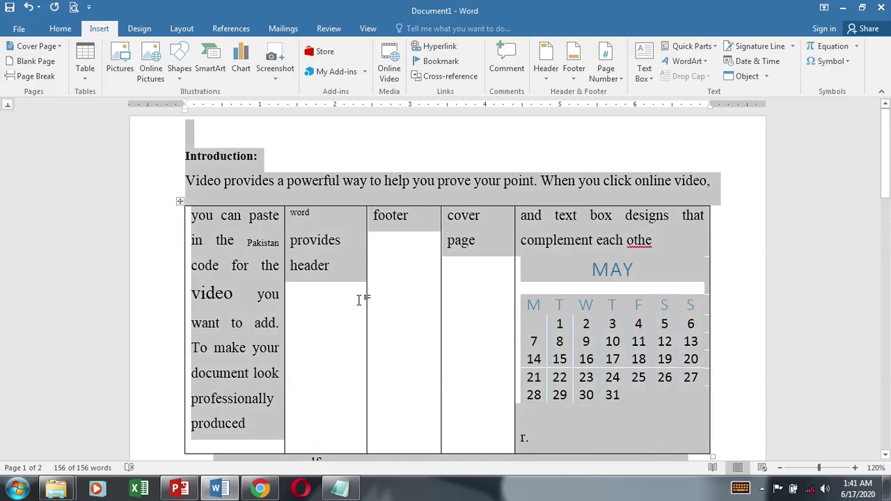
{"action": "key", "text": "Delete"}
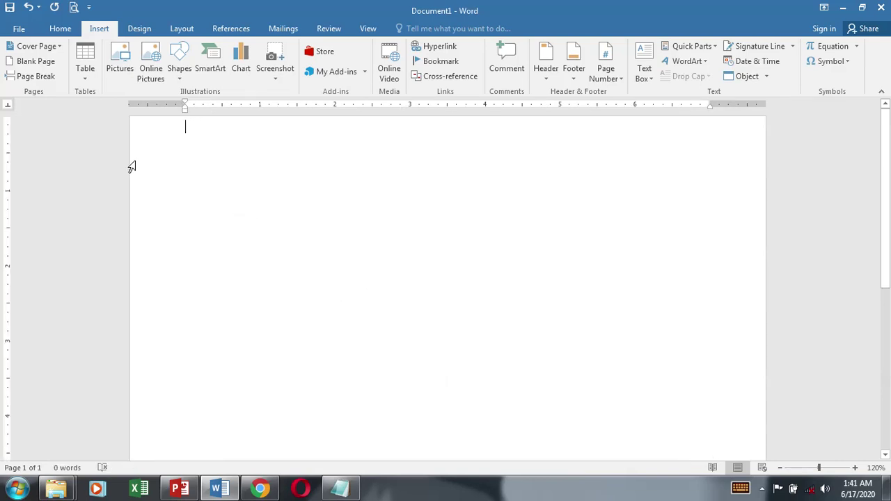
{"action": "type", "text": "\\"}
{"action": "key", "text": "Return"}
{"action": "type", "text": "\\"}
{"action": "key", "text": "Return"}
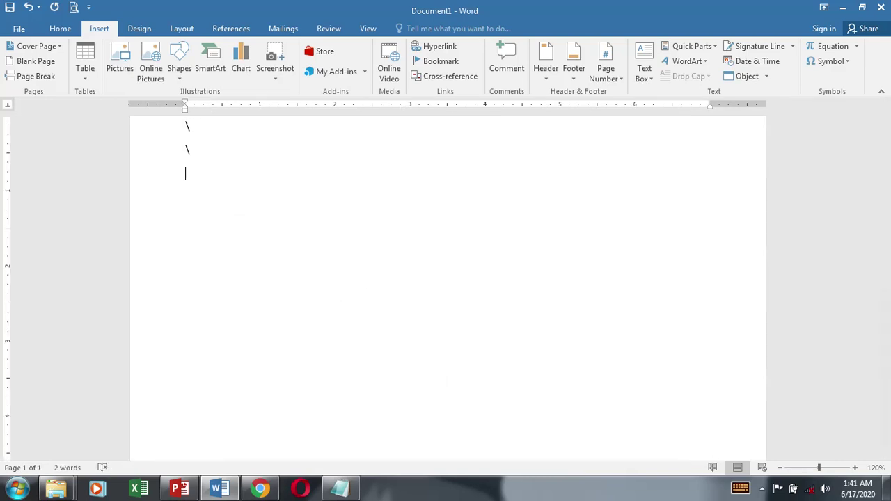
- Insert the penguins picture from the Sample Pictures folder below the two backslash lines
{"action": "left_click", "coordinate": [120, 68]}
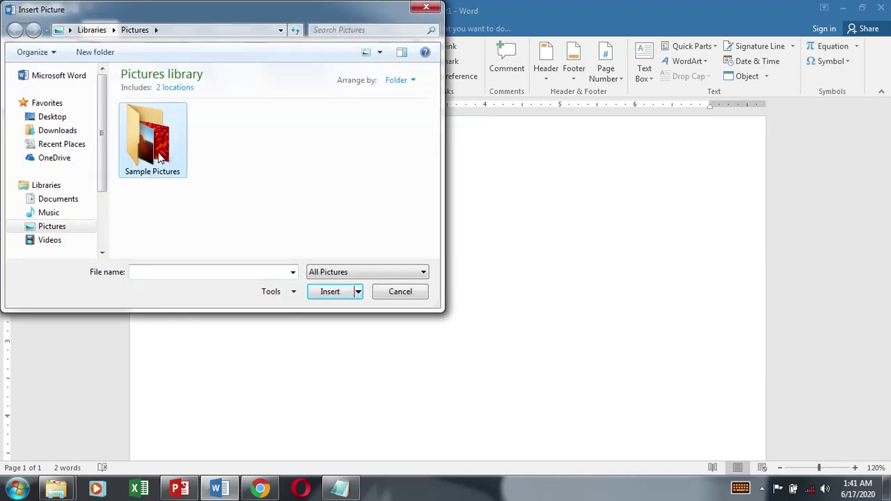
{"action": "double_click", "coordinate": [165, 179]}
{"action": "double_click", "coordinate": [318, 220]}
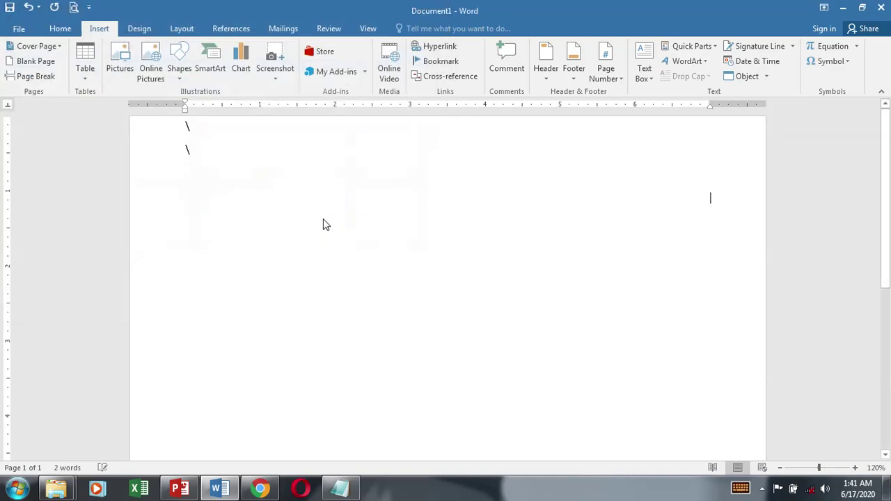
- Shrink the penguins picture proportionally to about 3.44" wide and 2.58" high
{"action": "scroll", "coordinate": [632, 330], "scroll_direction": "down", "scroll_amount": 5}
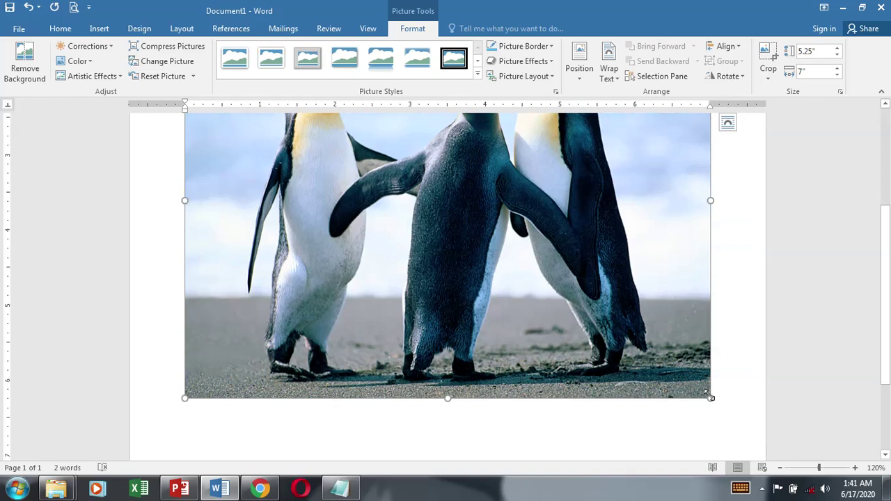
{"action": "left_click_drag", "start_coordinate": [709, 397], "coordinate": [609, 324]}
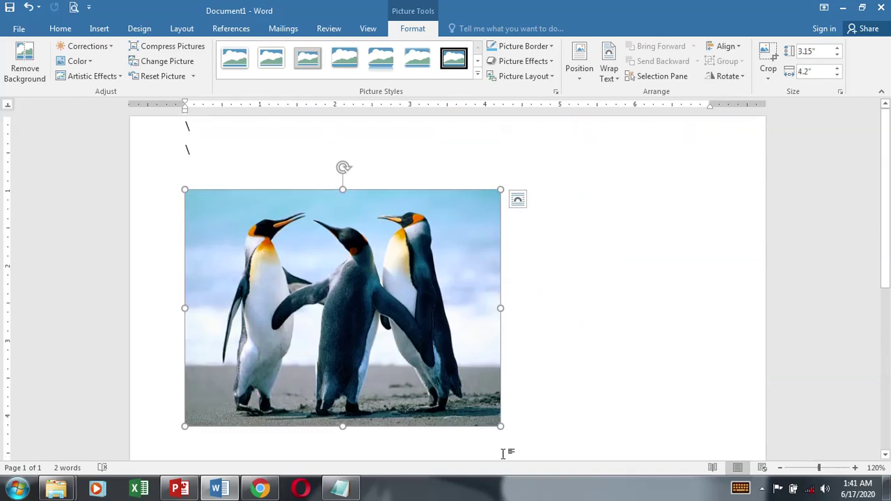
{"action": "left_click_drag", "start_coordinate": [499, 430], "coordinate": [444, 311]}
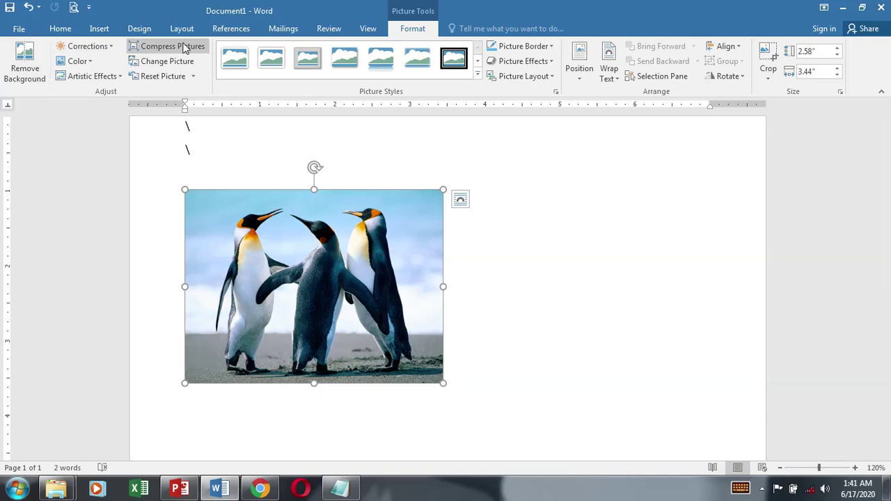
{"action": "left_click", "coordinate": [540, 61]}
{"action": "left_click", "coordinate": [539, 61]}
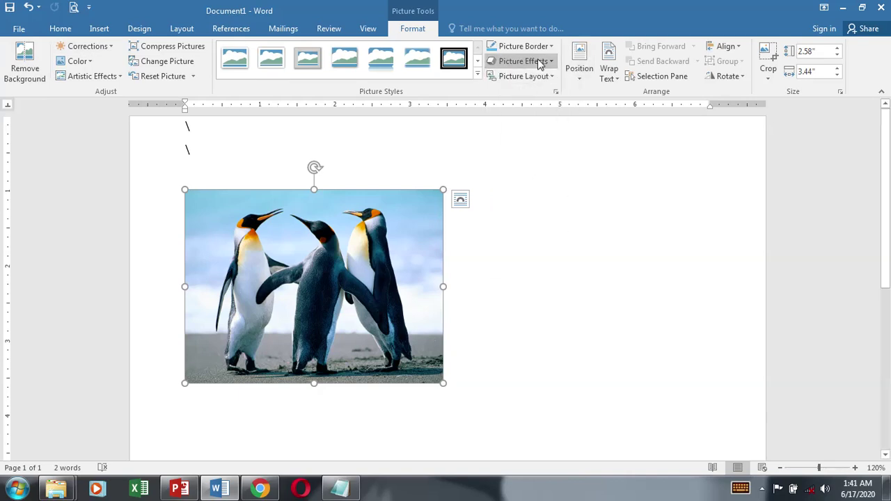
{"action": "left_click", "coordinate": [550, 47]}
{"action": "left_click", "coordinate": [550, 48]}
{"action": "left_click", "coordinate": [551, 76]}
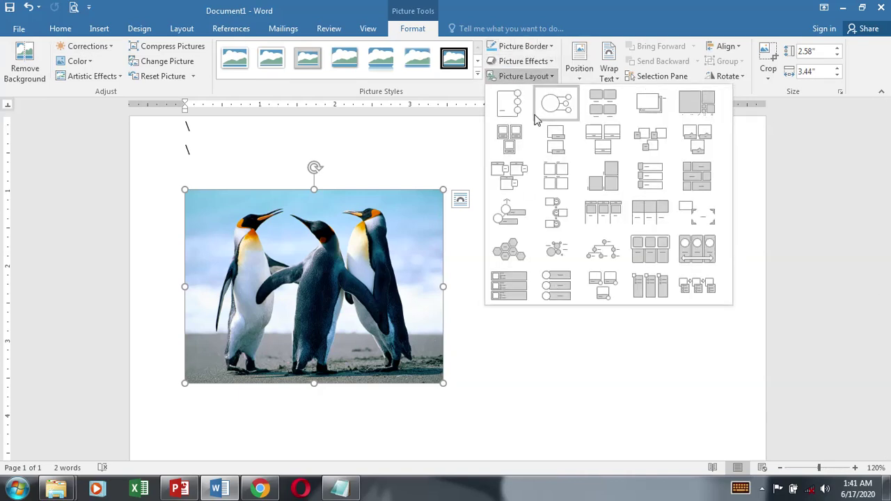
{"action": "left_click", "coordinate": [549, 78]}
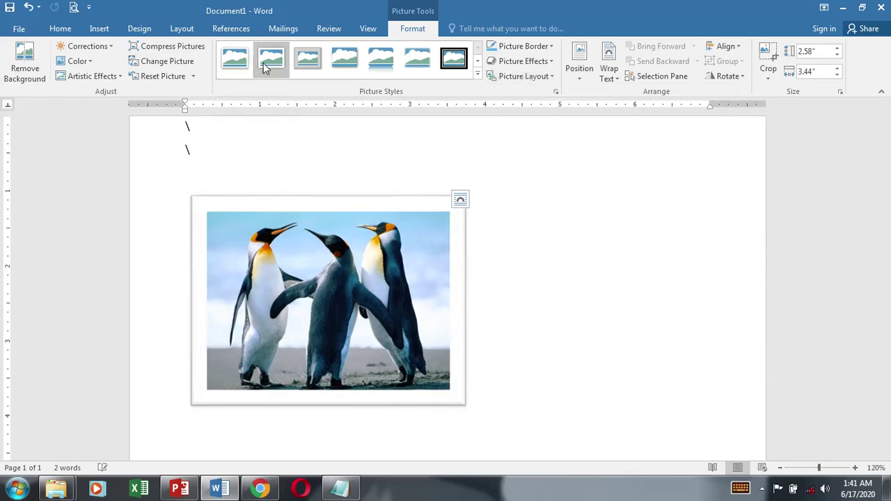
- Apply the oval picture style with the metallic frame to the penguins picture and deselect it
{"action": "left_click", "coordinate": [477, 73]}
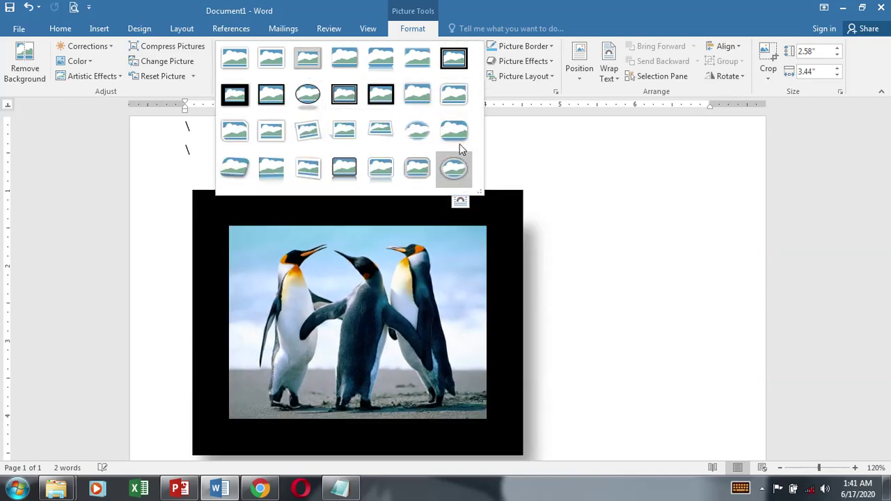
{"action": "left_click", "coordinate": [456, 171]}
{"action": "left_click", "coordinate": [546, 265]}
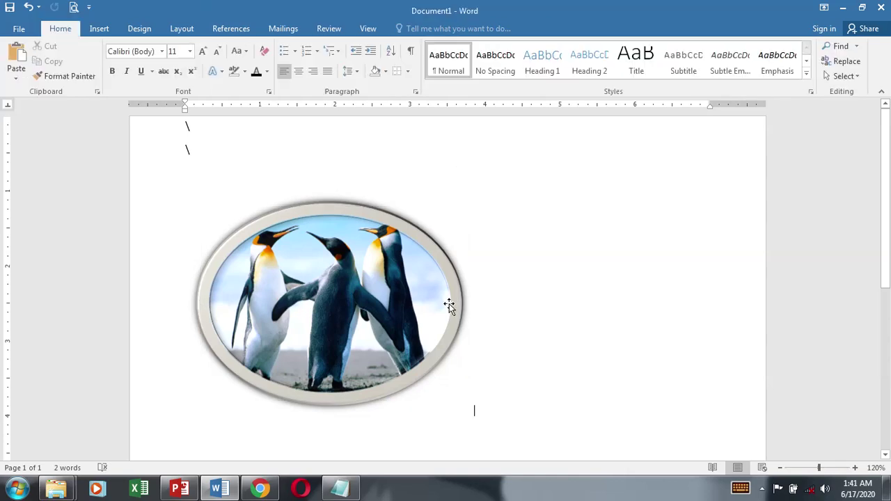
- Reset the penguins picture's formatting while keeping its current size
{"action": "left_click", "coordinate": [420, 305]}
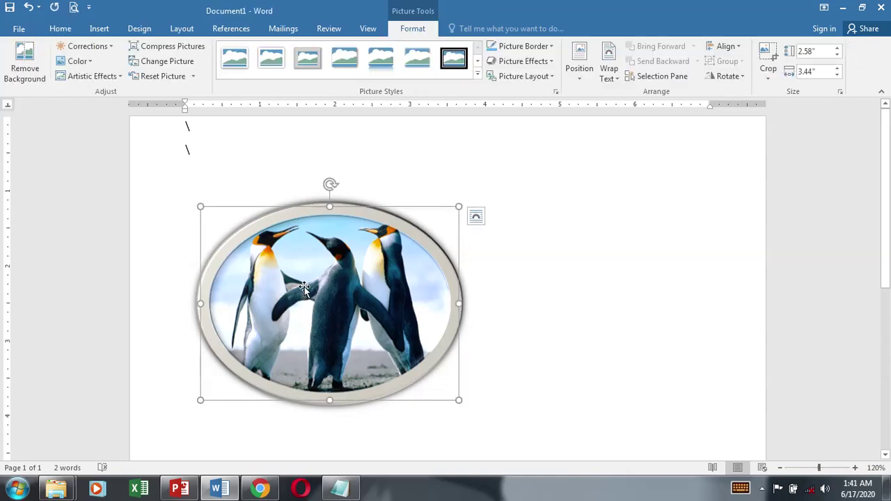
{"action": "left_click", "coordinate": [183, 47]}
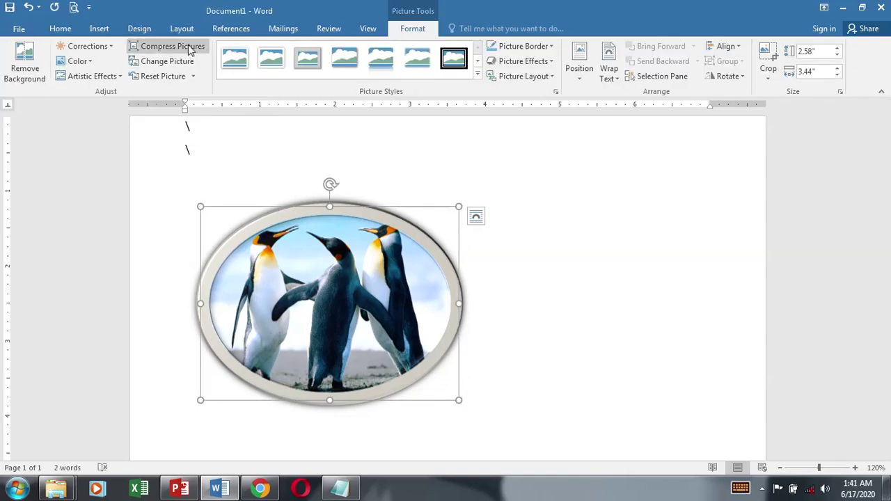
{"action": "left_click", "coordinate": [538, 304]}
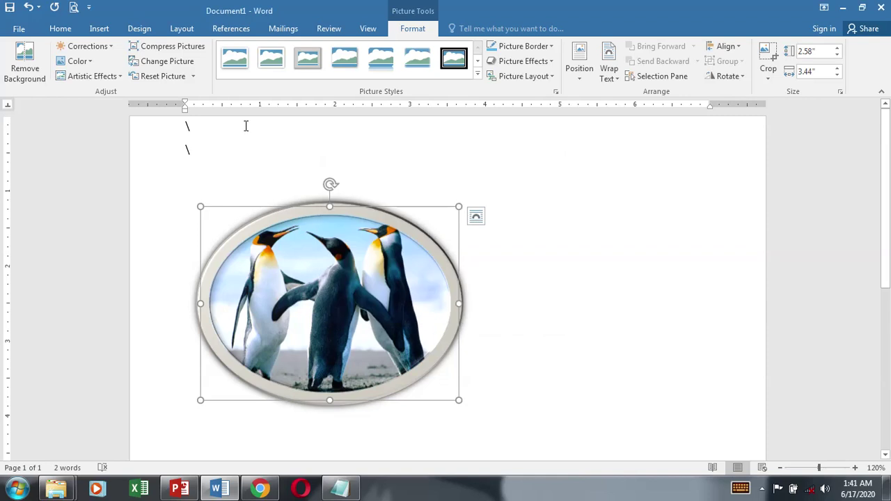
{"action": "left_click", "coordinate": [192, 78]}
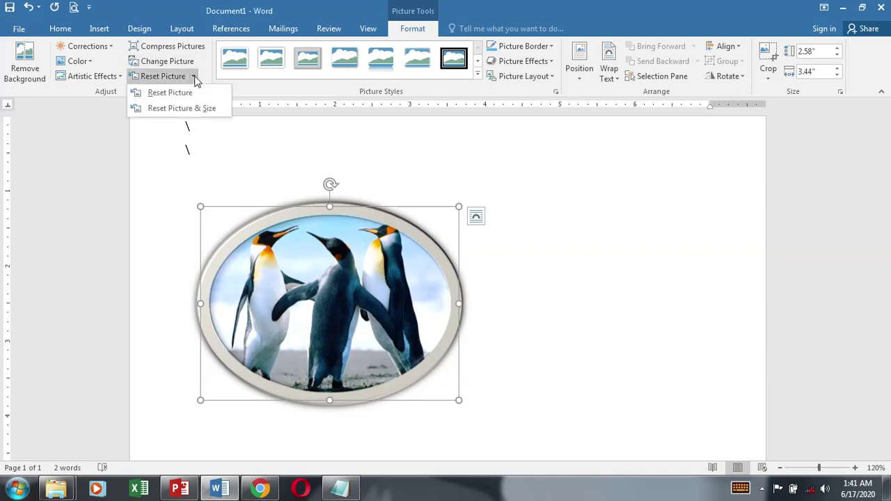
{"action": "left_click", "coordinate": [170, 94]}
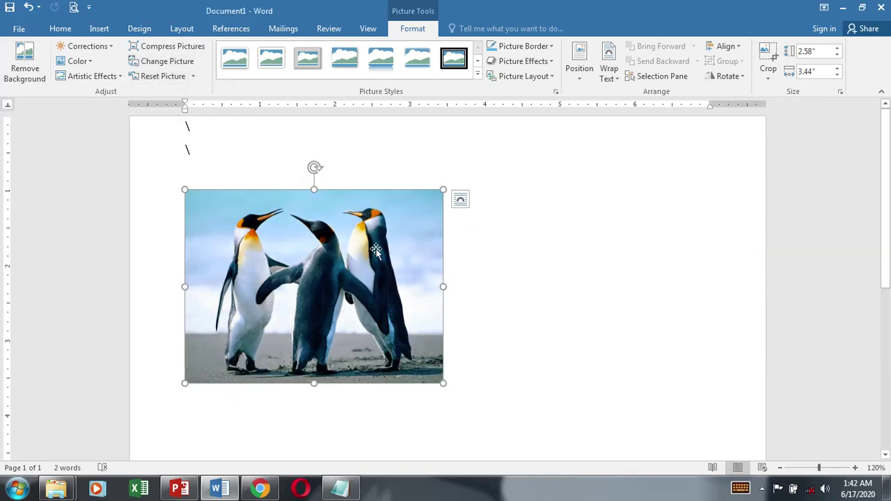
- Recolor the penguins picture in a blue tint and apply the Photocopy artistic effect
{"action": "left_click", "coordinate": [87, 63]}
{"action": "left_click", "coordinate": [137, 270]}
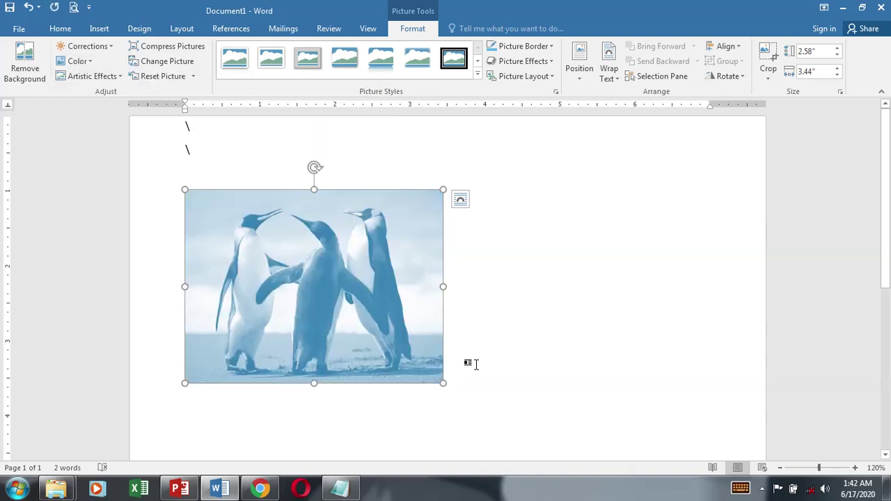
{"action": "left_click", "coordinate": [115, 76]}
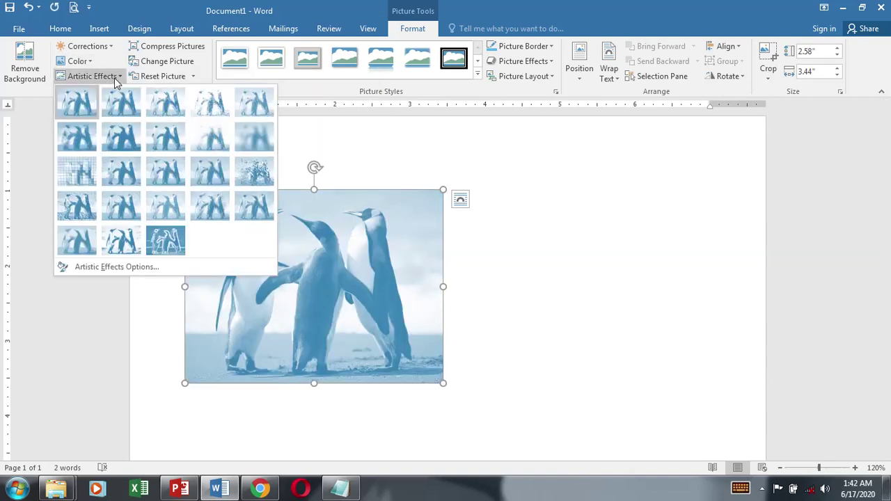
{"action": "left_click", "coordinate": [132, 247]}
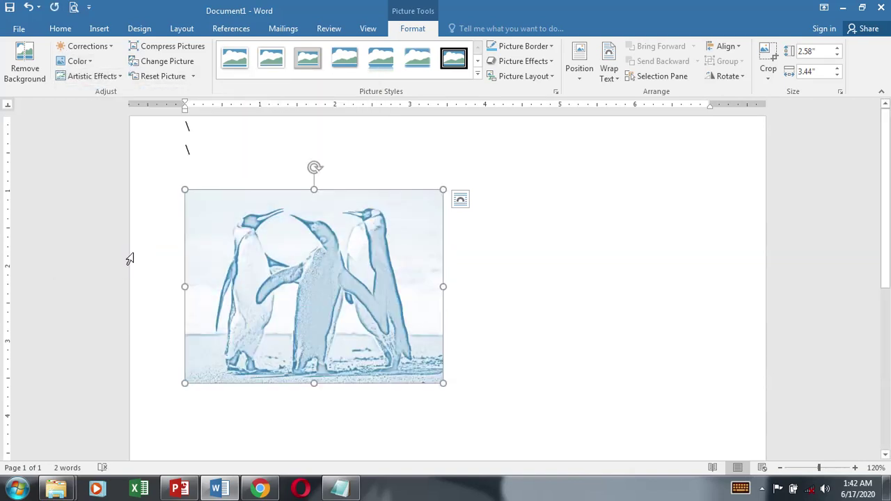
- Remove the penguins picture's background, marking the left penguin and the upper parts of the other two for removal, and keep the changes
{"action": "left_click", "coordinate": [28, 78]}
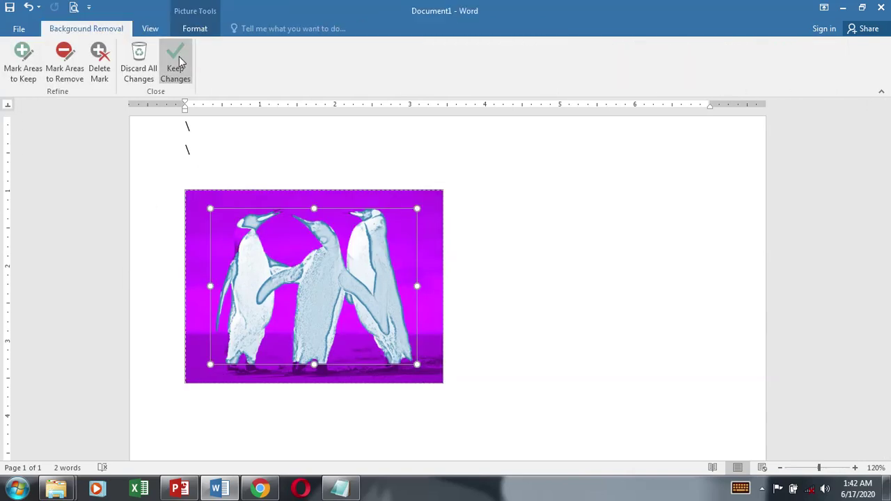
{"action": "left_click", "coordinate": [65, 66]}
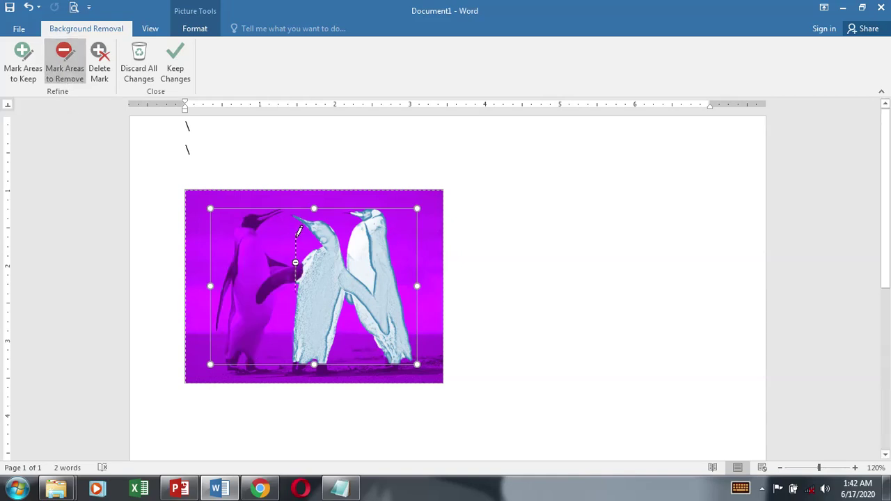
{"action": "left_click_drag", "start_coordinate": [316, 184], "coordinate": [363, 197]}
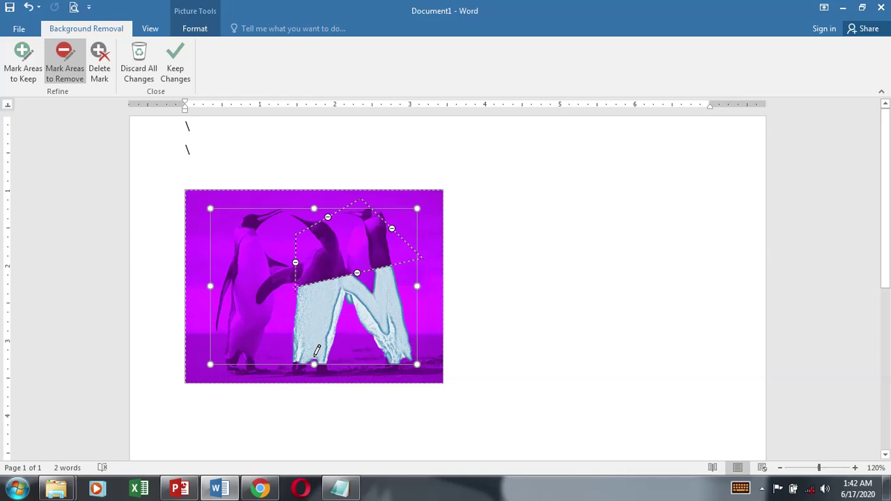
{"action": "left_click", "coordinate": [99, 61]}
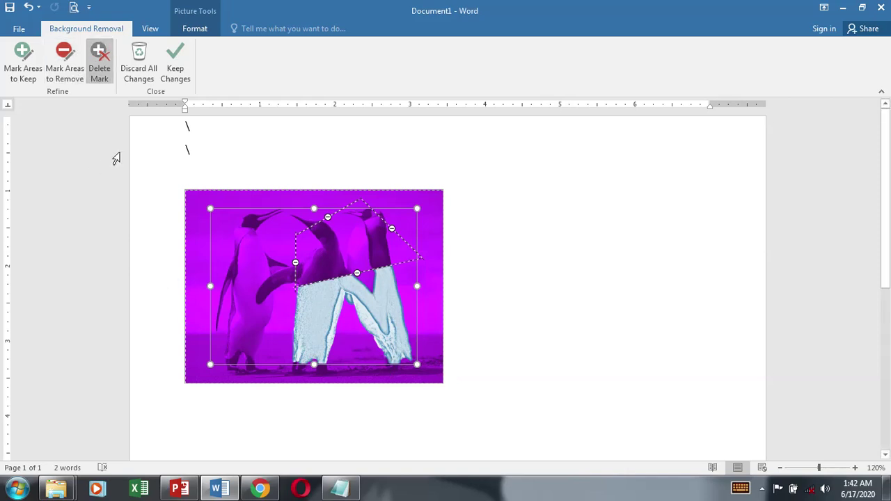
{"action": "left_click", "coordinate": [175, 68]}
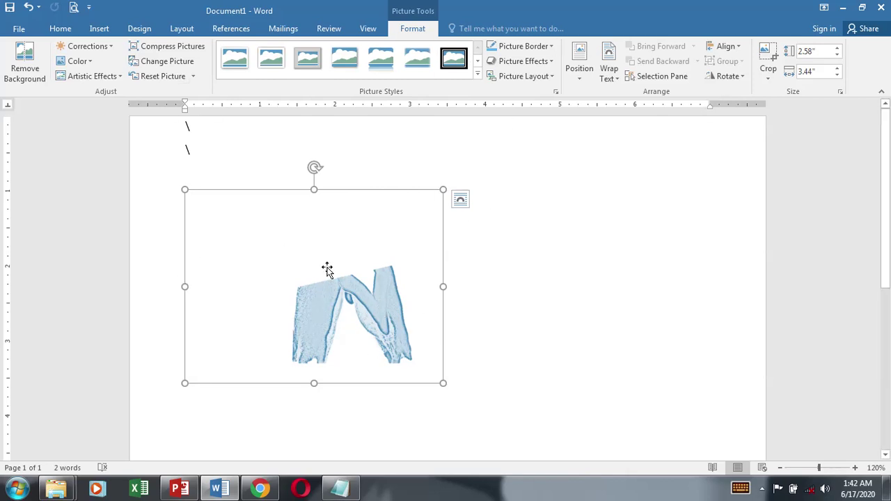
{"action": "left_click", "coordinate": [547, 330]}
- Insert the Koala picture from the Sample Pictures folder below the penguins picture and delete it again
{"action": "left_click", "coordinate": [332, 310]}
{"action": "left_click", "coordinate": [99, 29]}
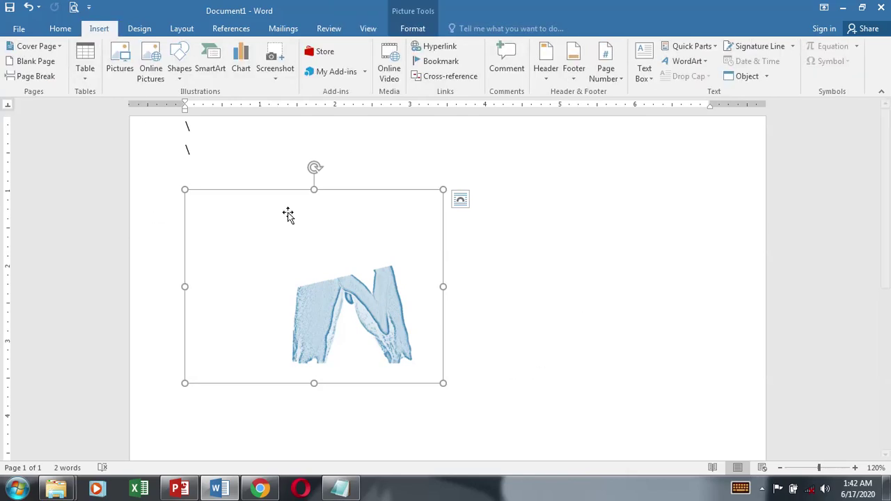
{"action": "left_click", "coordinate": [523, 275]}
{"action": "left_click", "coordinate": [120, 62]}
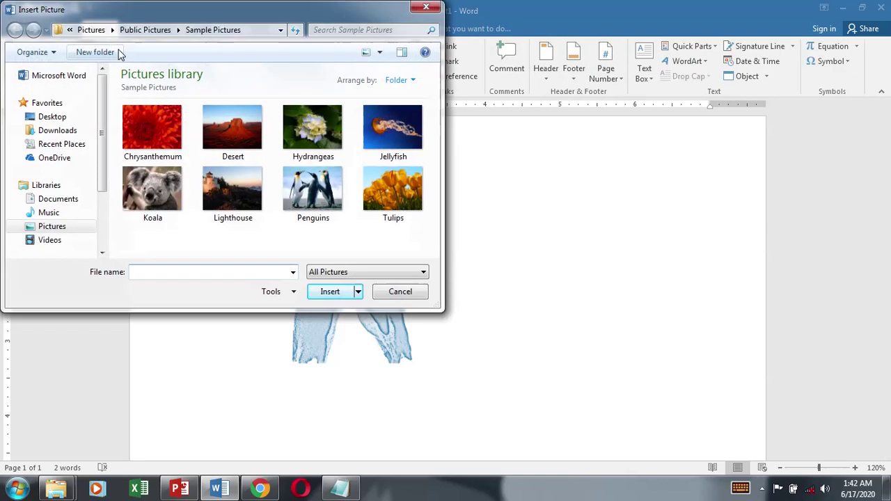
{"action": "double_click", "coordinate": [173, 197]}
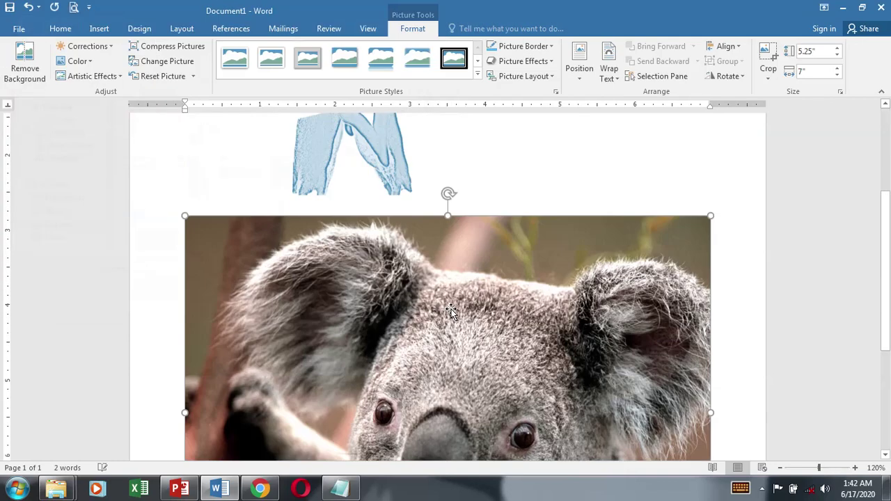
{"action": "scroll", "coordinate": [451, 317], "scroll_direction": "down", "scroll_amount": 5}
{"action": "scroll", "coordinate": [452, 318], "scroll_direction": "up", "scroll_amount": 7}
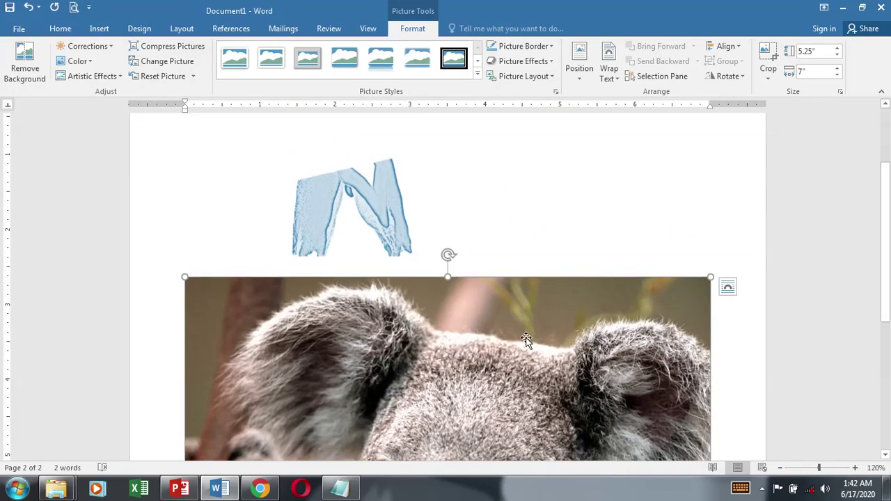
{"action": "key", "text": "Delete"}
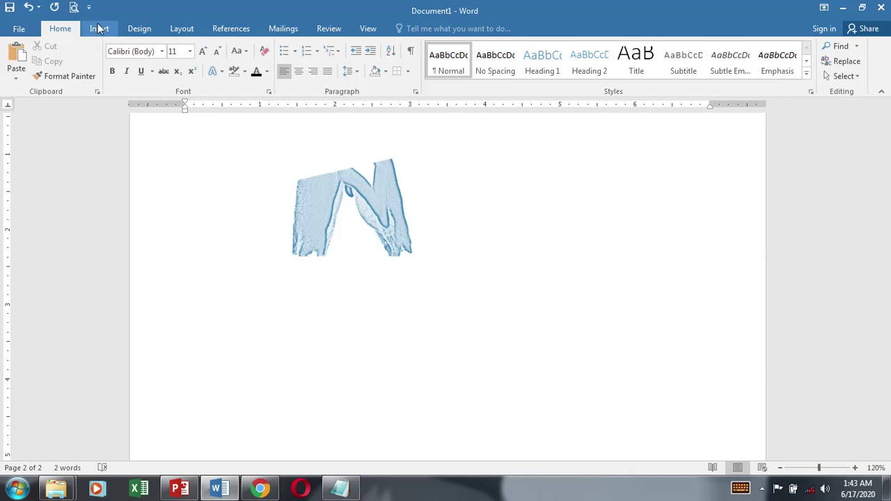
- Try to insert a picture from online sources and cancel the dialog
{"action": "left_click", "coordinate": [99, 28]}
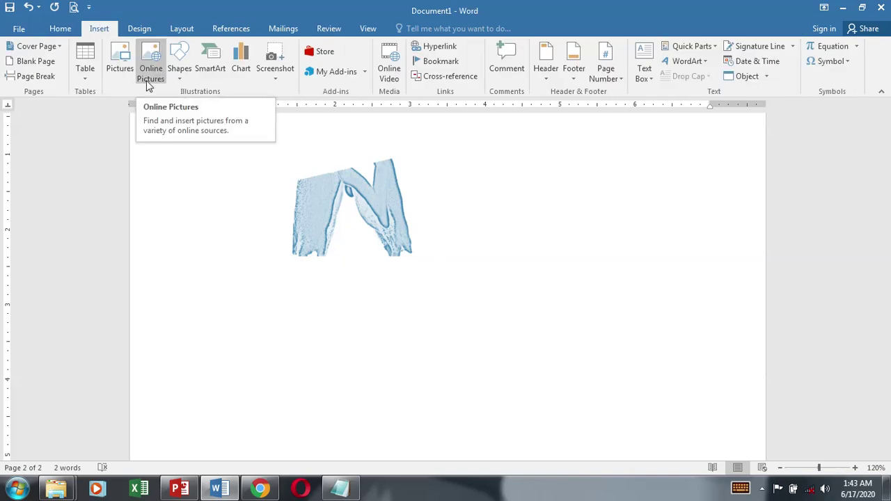
{"action": "left_click", "coordinate": [151, 79]}
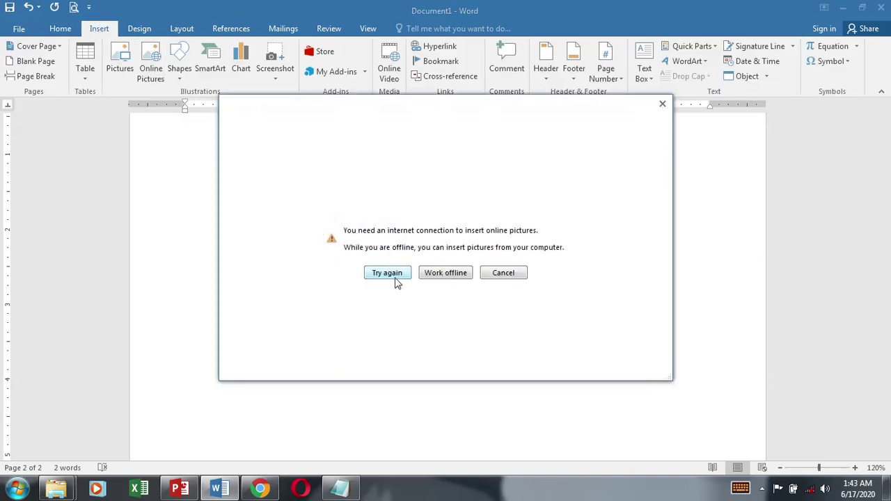
{"action": "left_click", "coordinate": [517, 275]}
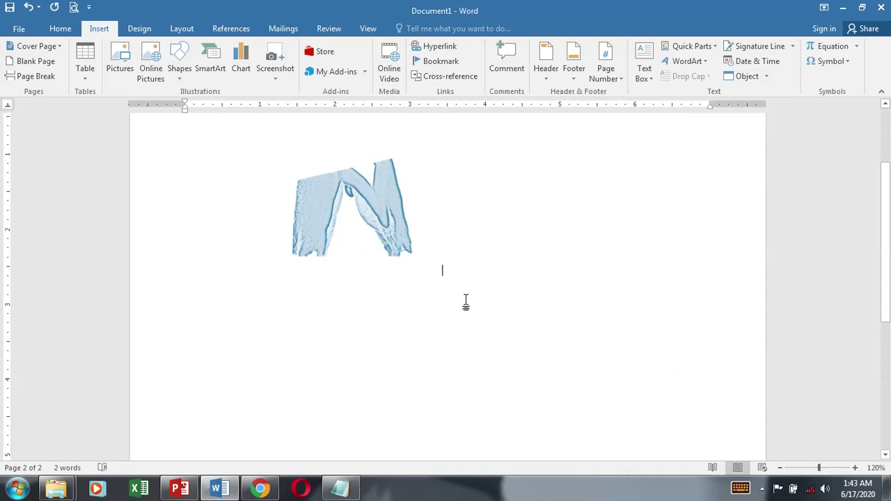
- Draw a cross shape about 1.29" wide and 2.24" high to the right of the penguins picture
{"action": "left_click", "coordinate": [187, 74]}
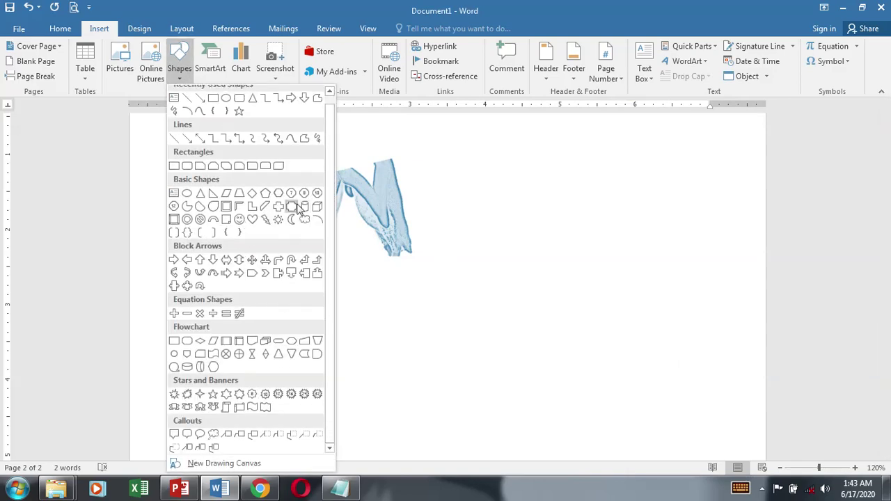
{"action": "key", "text": "Escape"}
{"action": "left_click_drag", "start_coordinate": [478, 195], "coordinate": [575, 362]}
{"action": "left_click", "coordinate": [639, 288]}
- Give the cross shape the light orange-red gradient shape style and the Cross bevel effect, and deselect it
{"action": "double_click", "coordinate": [518, 311]}
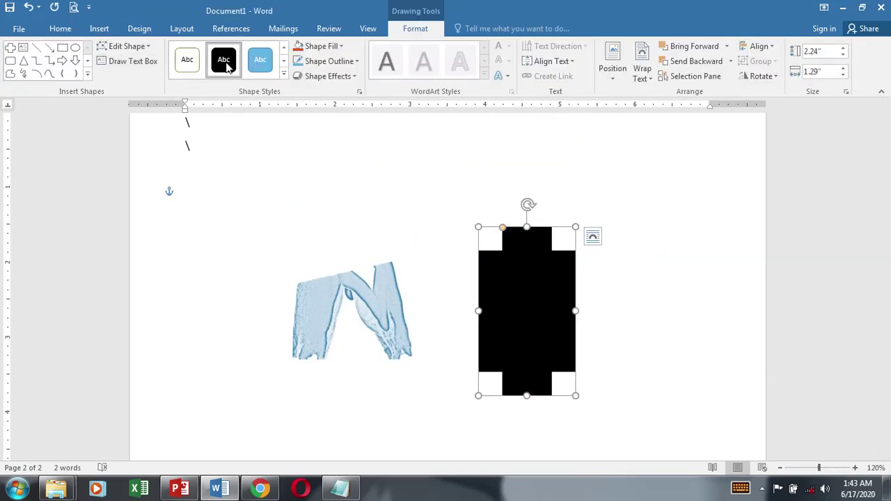
{"action": "left_click", "coordinate": [284, 75]}
{"action": "left_click", "coordinate": [260, 200]}
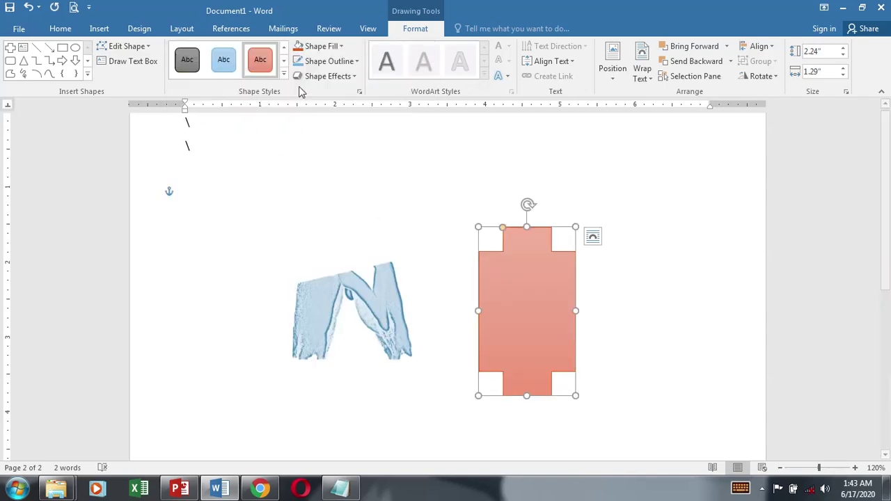
{"action": "left_click", "coordinate": [327, 76]}
{"action": "mouse_move", "coordinate": [341, 250]}
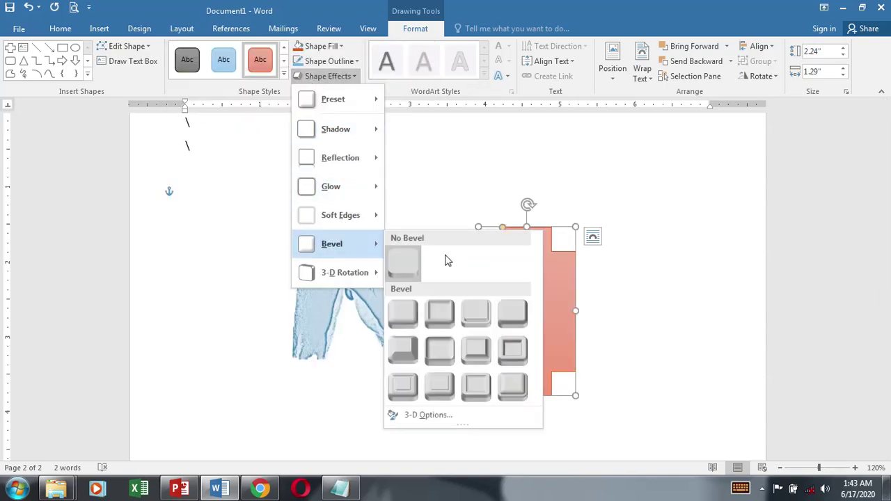
{"action": "left_click", "coordinate": [480, 325]}
{"action": "left_click", "coordinate": [674, 344]}
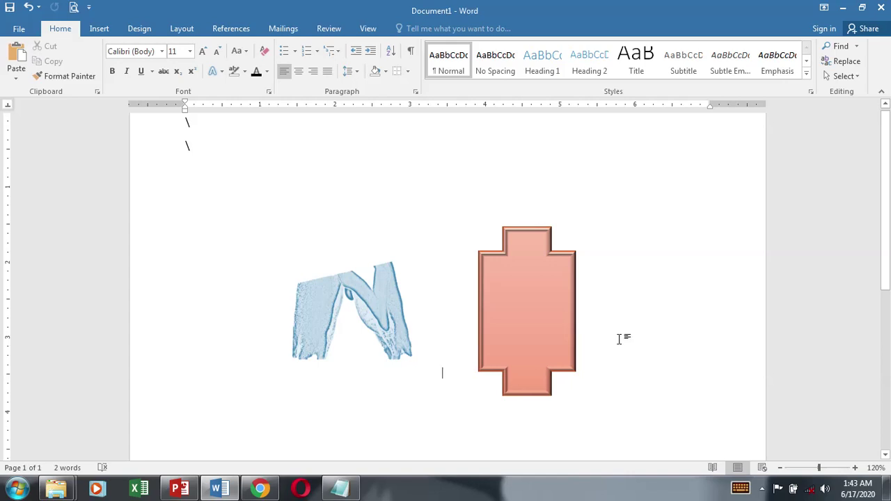
- Draw a smiley face about 3.95" wide and 3.3" high over the penguins picture and the cross shape
{"action": "left_click", "coordinate": [98, 29]}
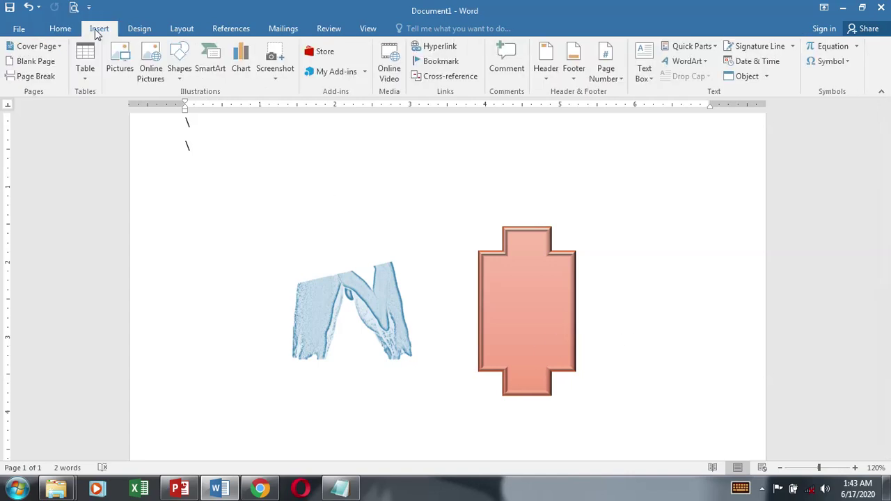
{"action": "left_click", "coordinate": [177, 78]}
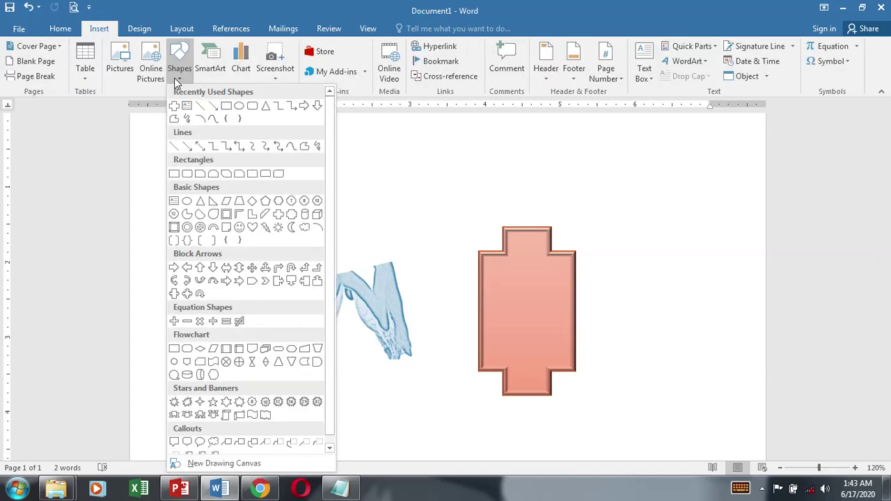
{"action": "left_click", "coordinate": [237, 230]}
{"action": "mouse_move", "coordinate": [298, 142]}
{"action": "left_mouse_down"}
{"action": "mouse_move", "coordinate": [551, 300]}
{"action": "mouse_move", "coordinate": [594, 390]}
{"action": "left_mouse_up"}
{"action": "left_click", "coordinate": [646, 369]}
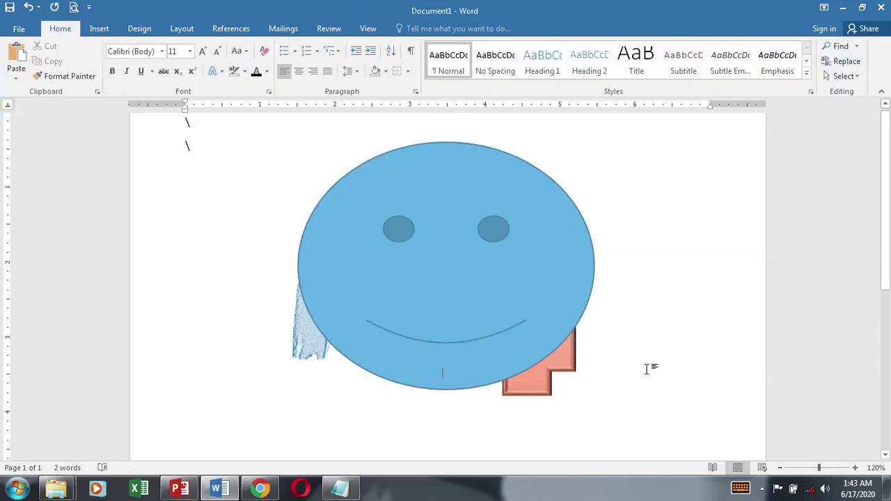
- Send the smiley face to the back, behind the cross shape
{"action": "left_click", "coordinate": [498, 337]}
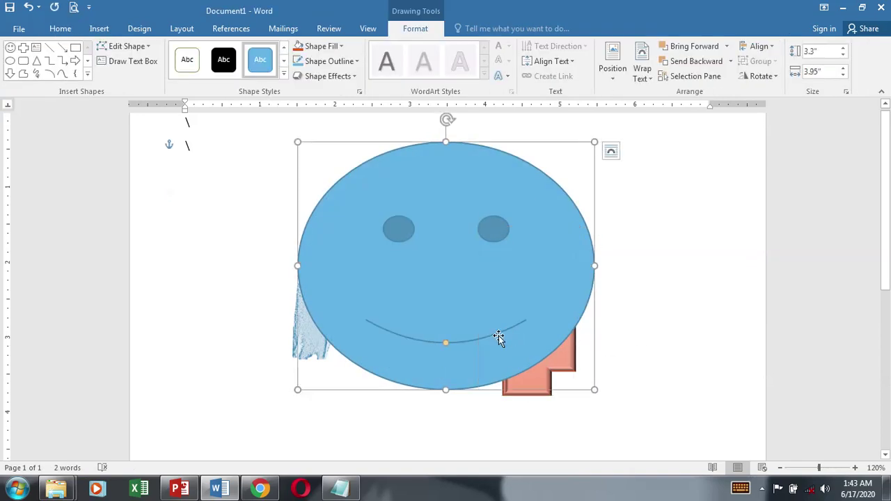
{"action": "right_click", "coordinate": [449, 301]}
{"action": "left_click", "coordinate": [555, 195]}
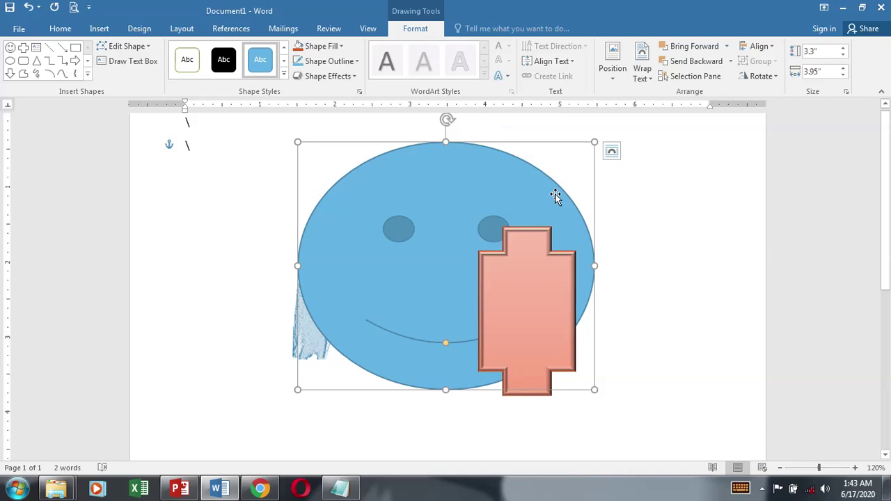
- Check the penguins picture's ordering options and bring the smiley face to the front of the cross shape
{"action": "left_click", "coordinate": [307, 338]}
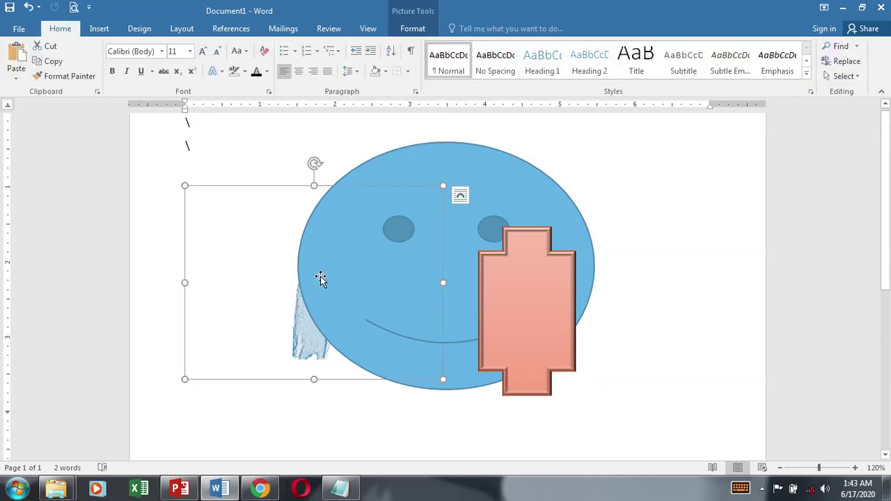
{"action": "right_click", "coordinate": [269, 370]}
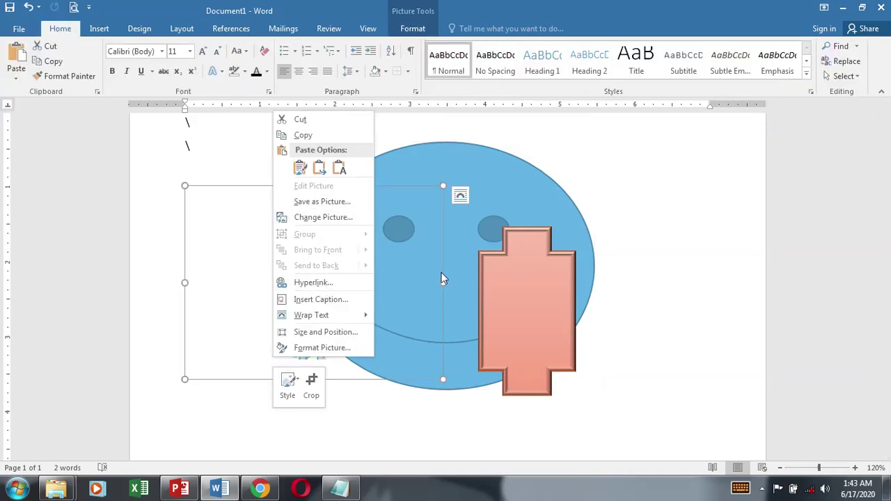
{"action": "left_click", "coordinate": [456, 252]}
{"action": "right_click", "coordinate": [459, 249]}
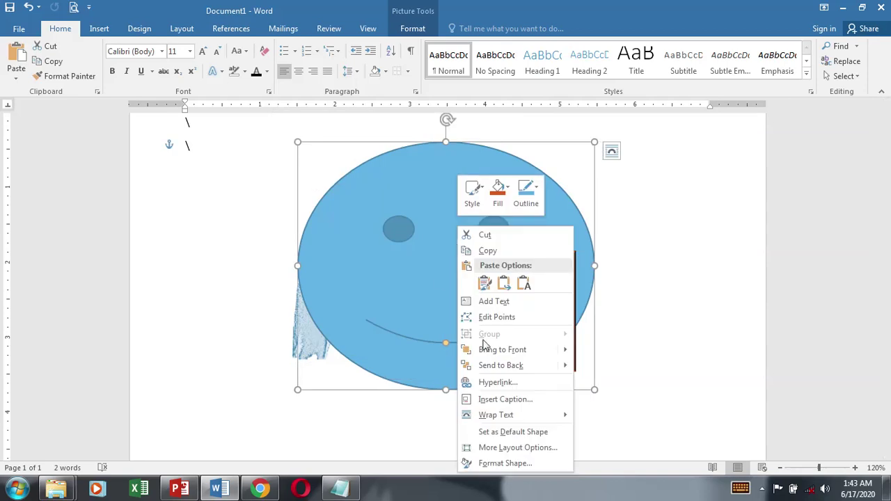
{"action": "mouse_move", "coordinate": [488, 349]}
{"action": "left_click", "coordinate": [541, 352]}
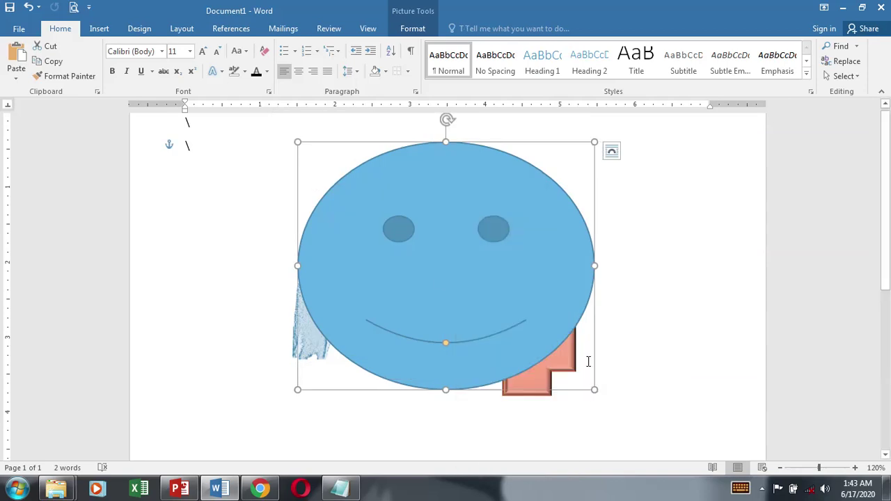
- Send the smiley face behind text, underneath both the penguins picture and the cross shape, and deselect it
{"action": "right_click", "coordinate": [476, 305]}
{"action": "mouse_move", "coordinate": [557, 194]}
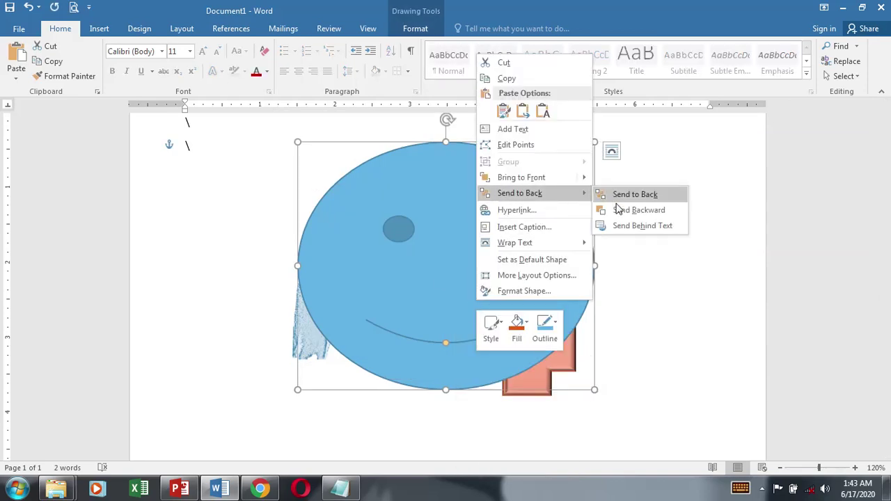
{"action": "left_click", "coordinate": [623, 226]}
{"action": "left_click", "coordinate": [636, 302]}
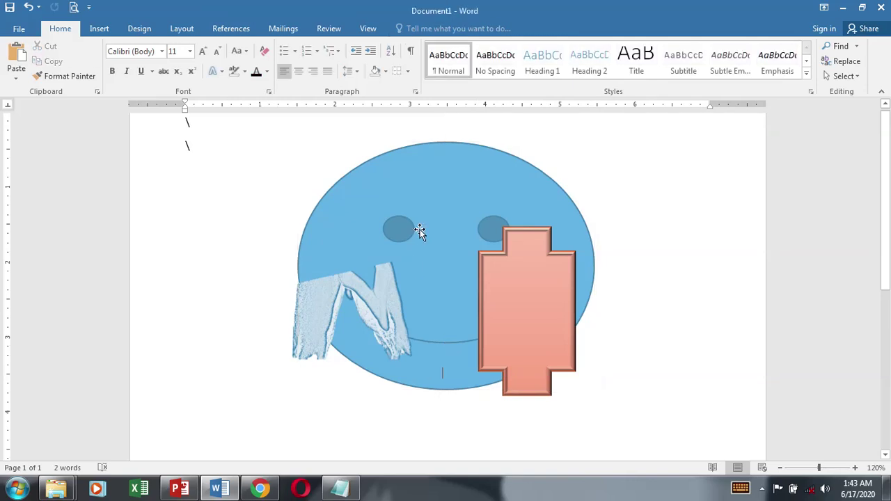
{"action": "left_click", "coordinate": [99, 28]}
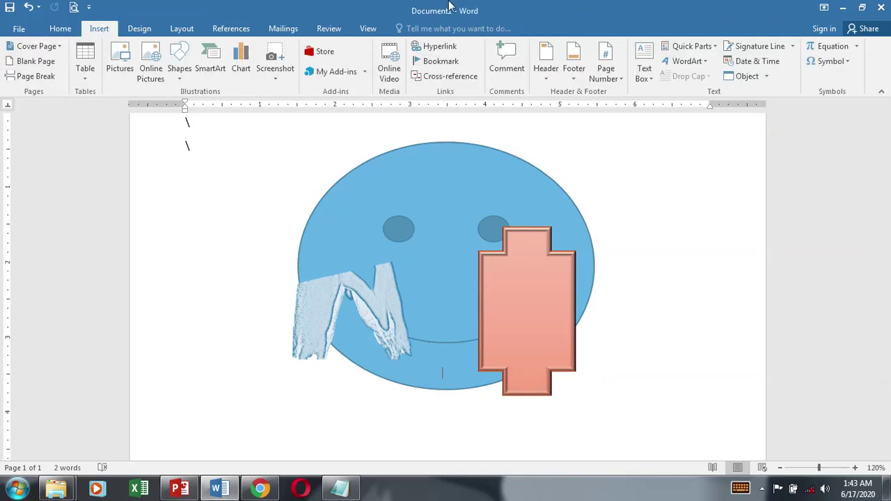